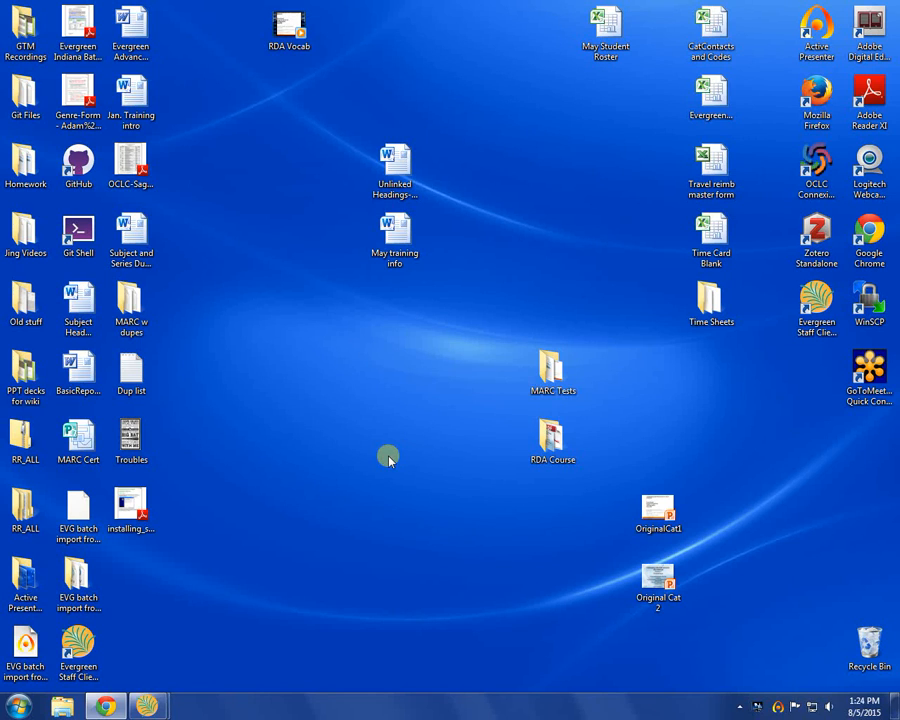
# Step: Switch to Chrome and log on to OCLC Connexion at connexion.oclc.org with the saved authorization and password
pyautogui.click(105, 709)
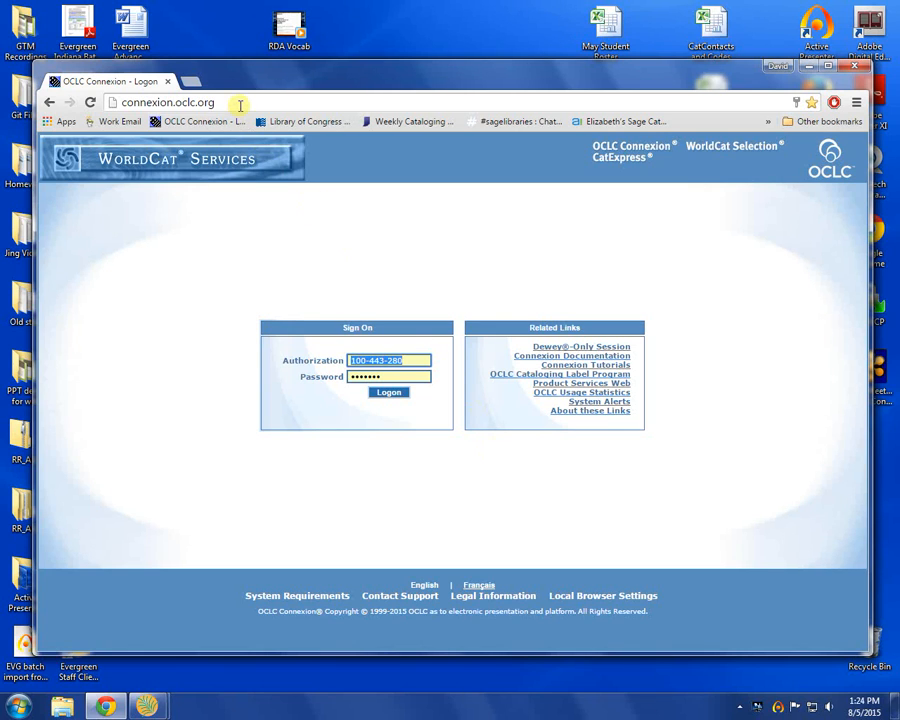
pyautogui.click(205, 103)
pyautogui.moveTo(206, 104); pyautogui.dragTo(117, 104)
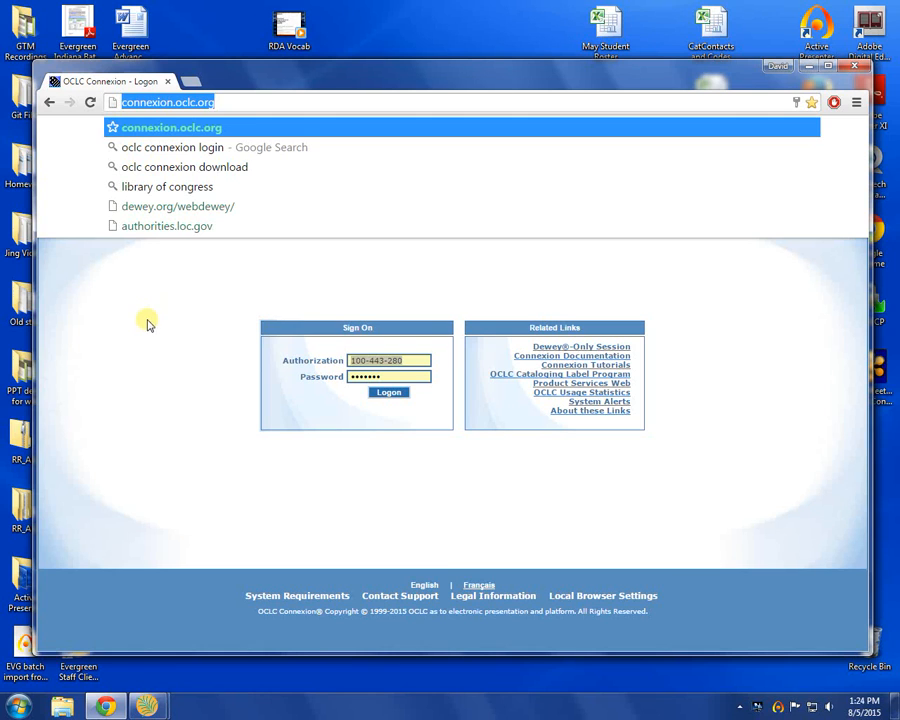
pyautogui.click(176, 410)
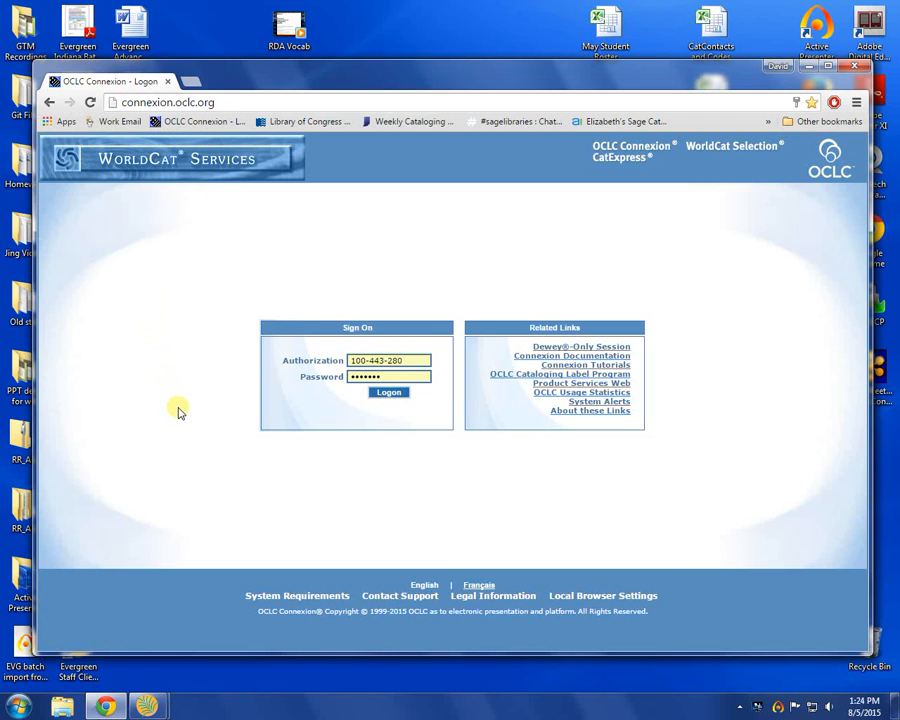
pyautogui.click(390, 395)
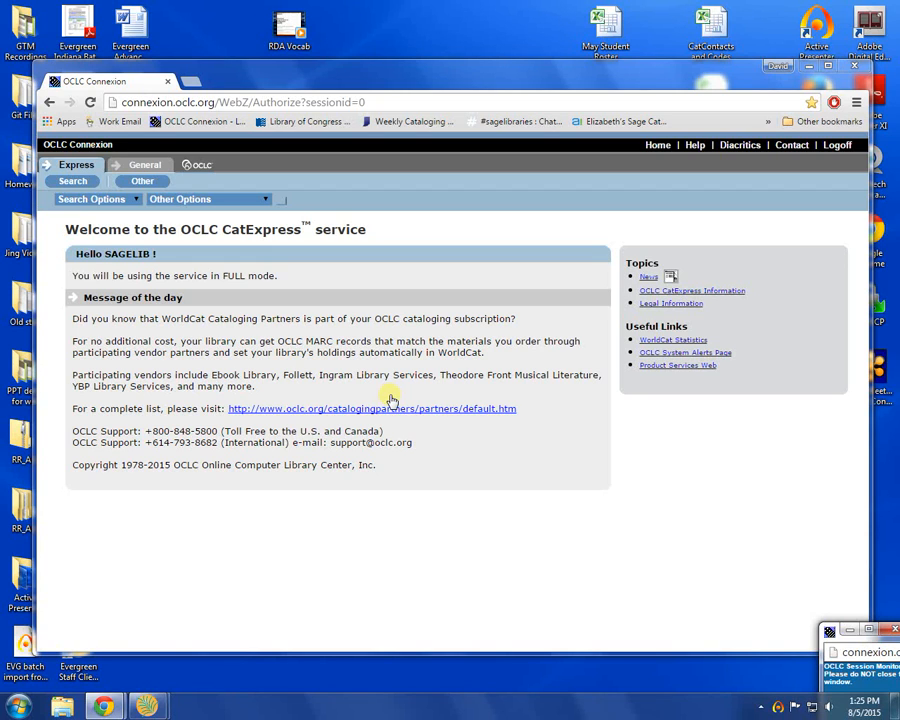
# Step: Open the Basic Search, switch to the Advanced Search, and look through the indexes available for its first search term
pyautogui.click(134, 200)
pyautogui.click(128, 224)
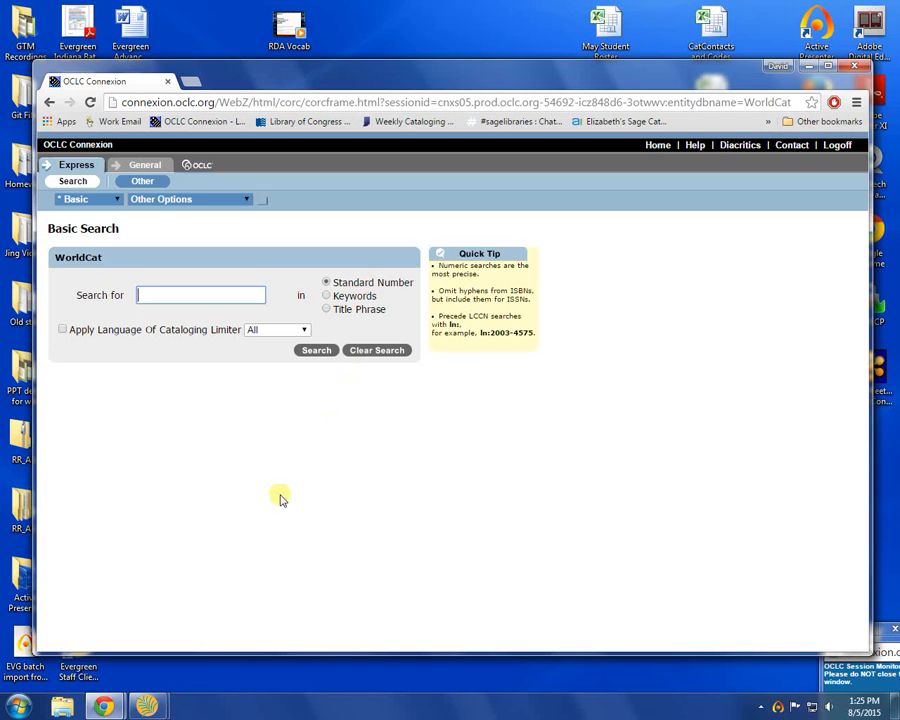
pyautogui.click(112, 200)
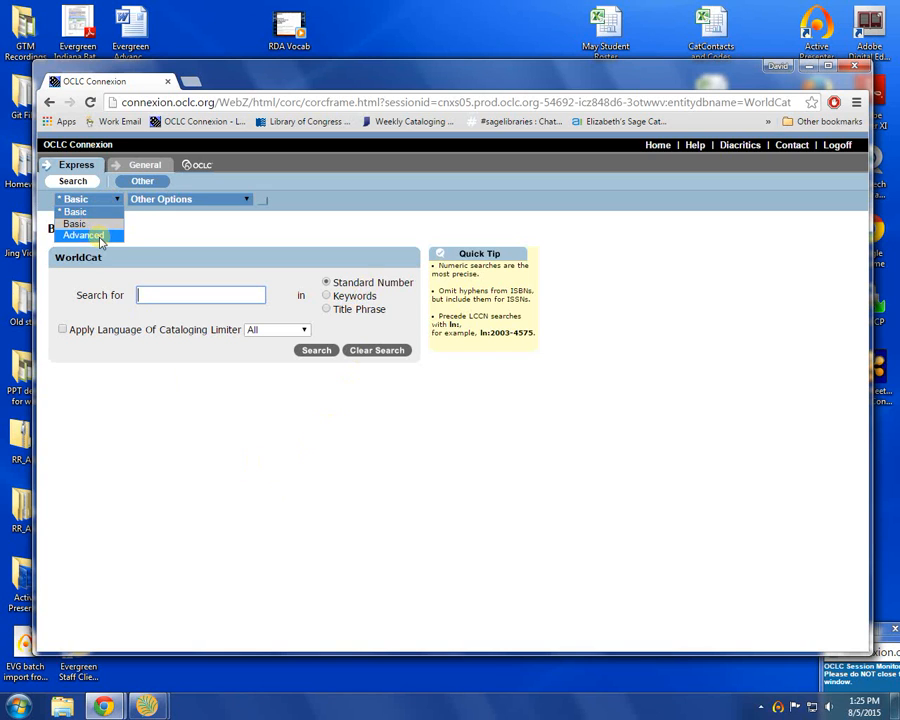
pyautogui.click(100, 235)
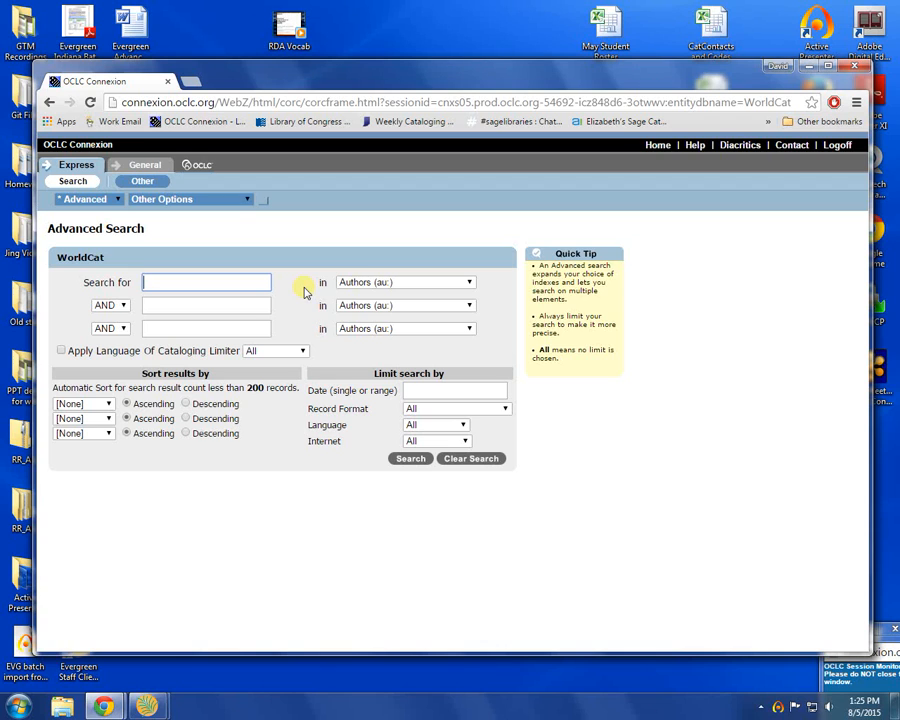
pyautogui.click(372, 284)
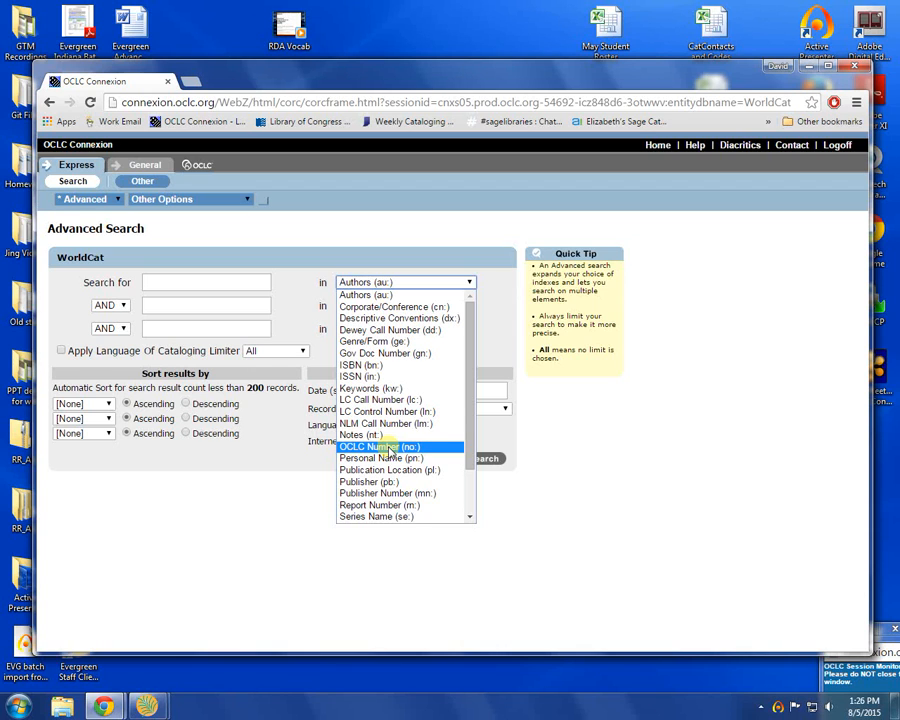
pyautogui.click(214, 520)
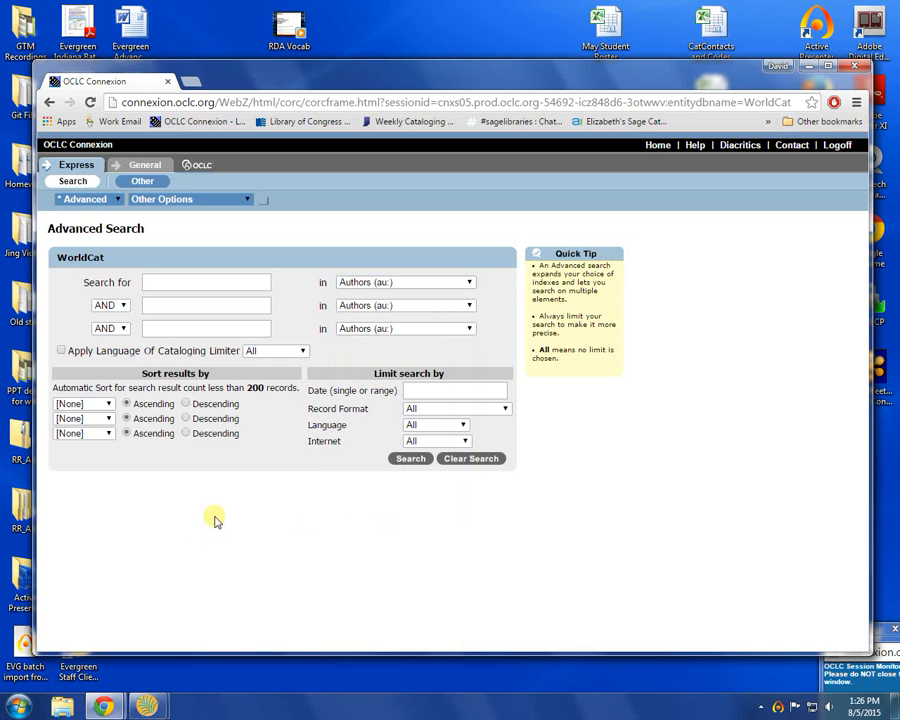
pyautogui.click(90, 199)
pyautogui.click(74, 222)
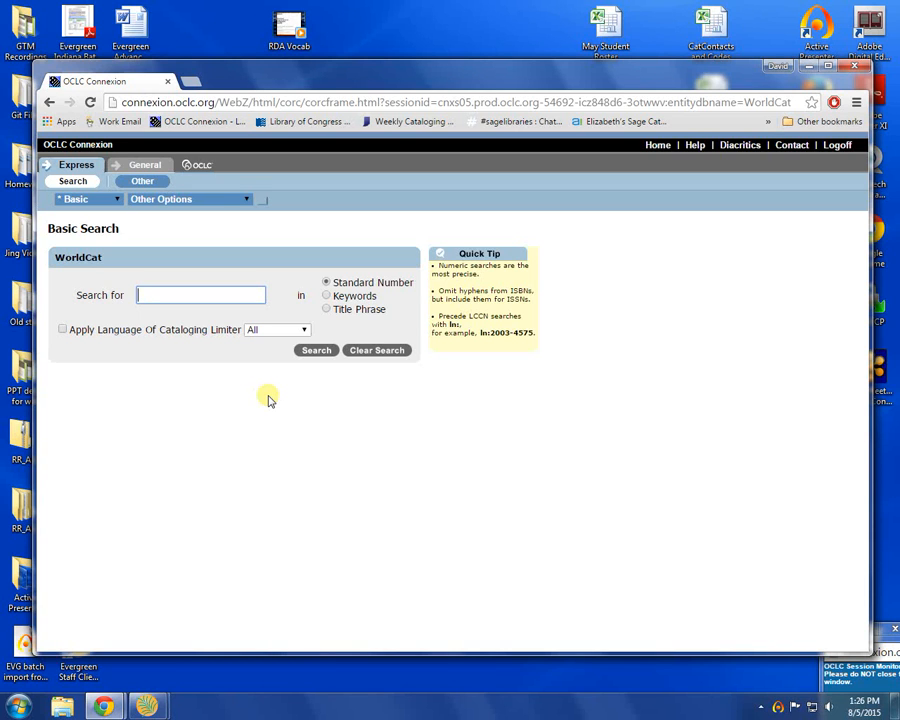
pyautogui.write('9780689834516')
pyautogui.press('Return')
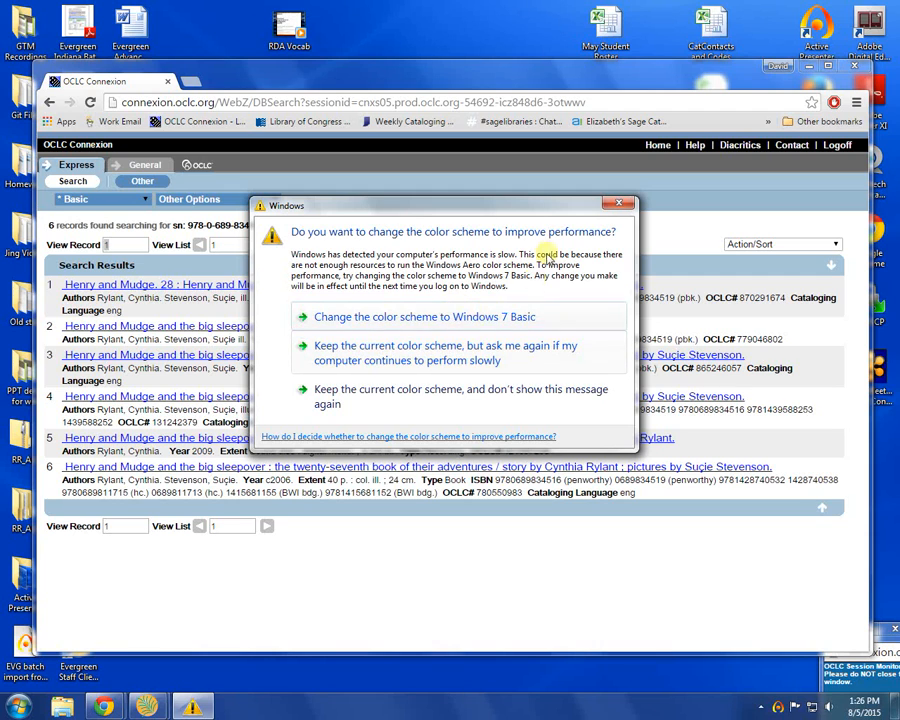
pyautogui.click(617, 204)
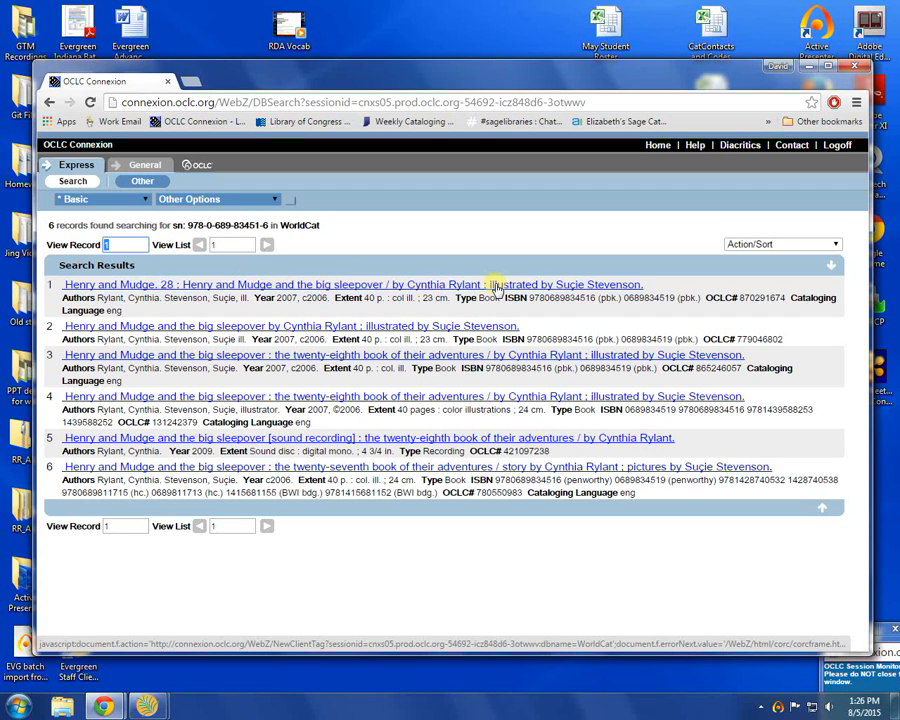
# Step: Review the first search result, "Henry and Mudge. 28 : Henry and Mudge and the big sleepover", and save its record to the catalog
pyautogui.click(213, 288)
pyautogui.scroll(-2, 300, 420)
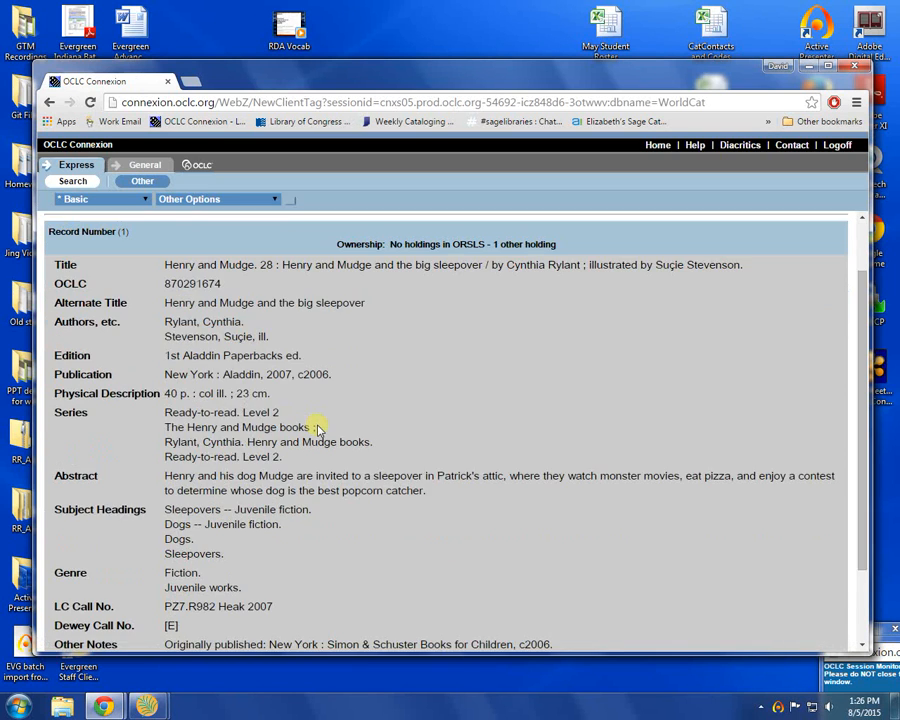
pyautogui.click(49, 102)
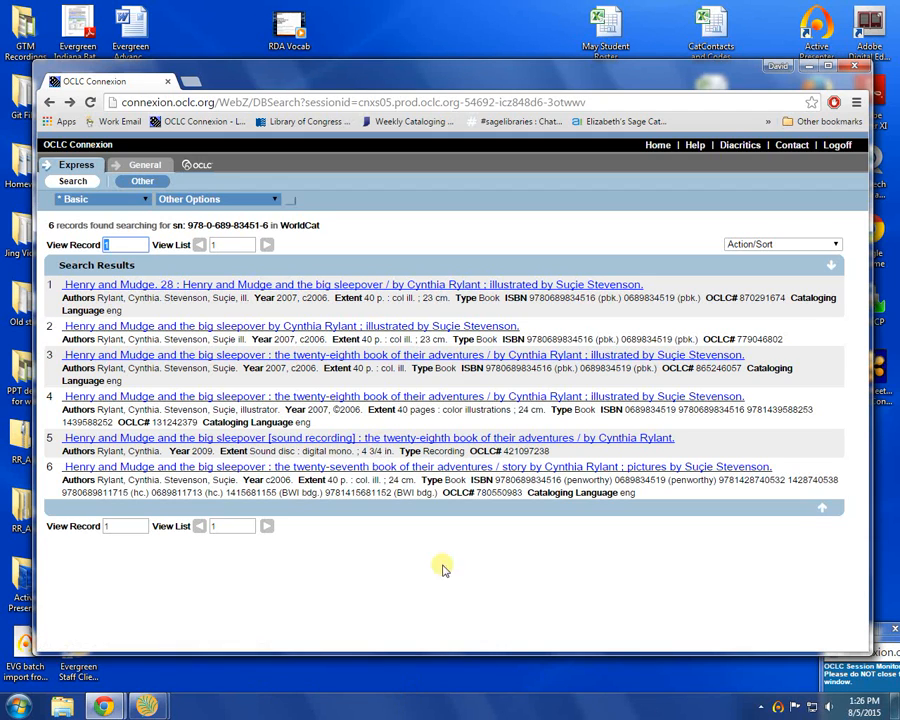
pyautogui.click(317, 285)
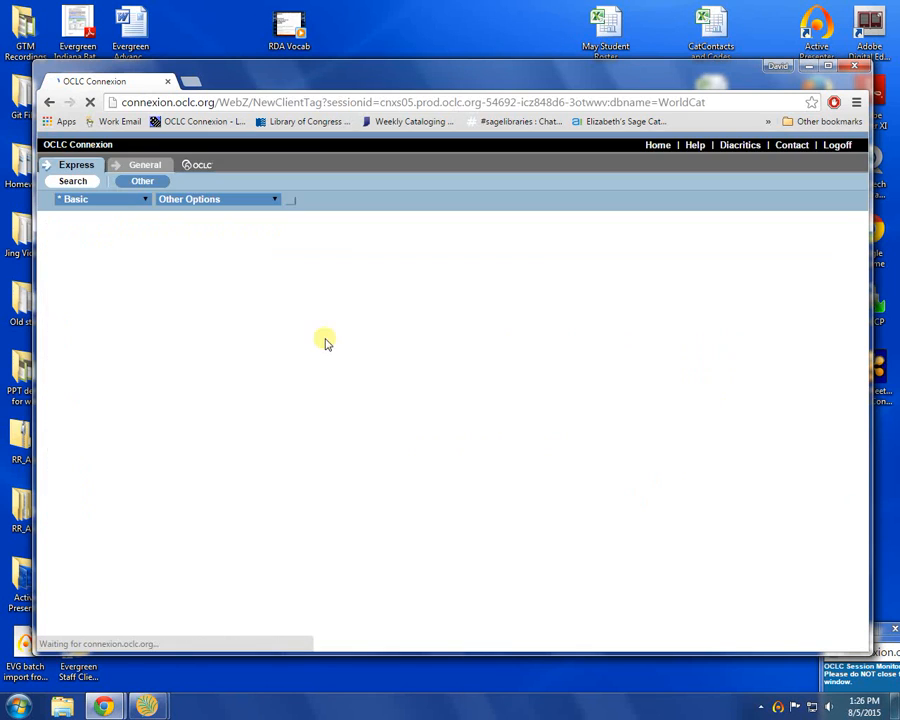
pyautogui.scroll(-3, 545, 401)
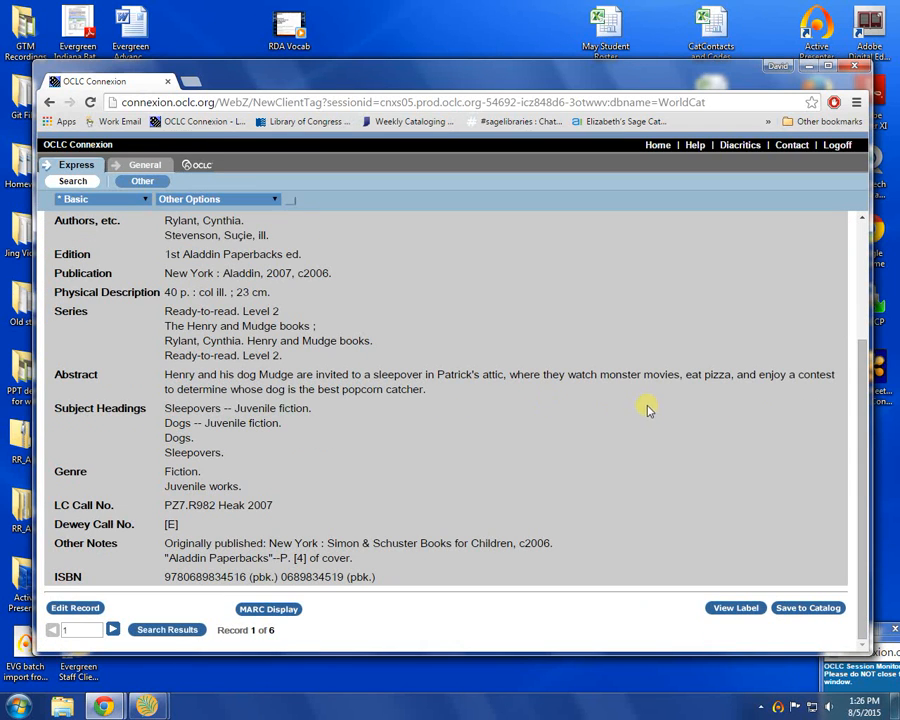
pyautogui.scroll(3, 727, 437)
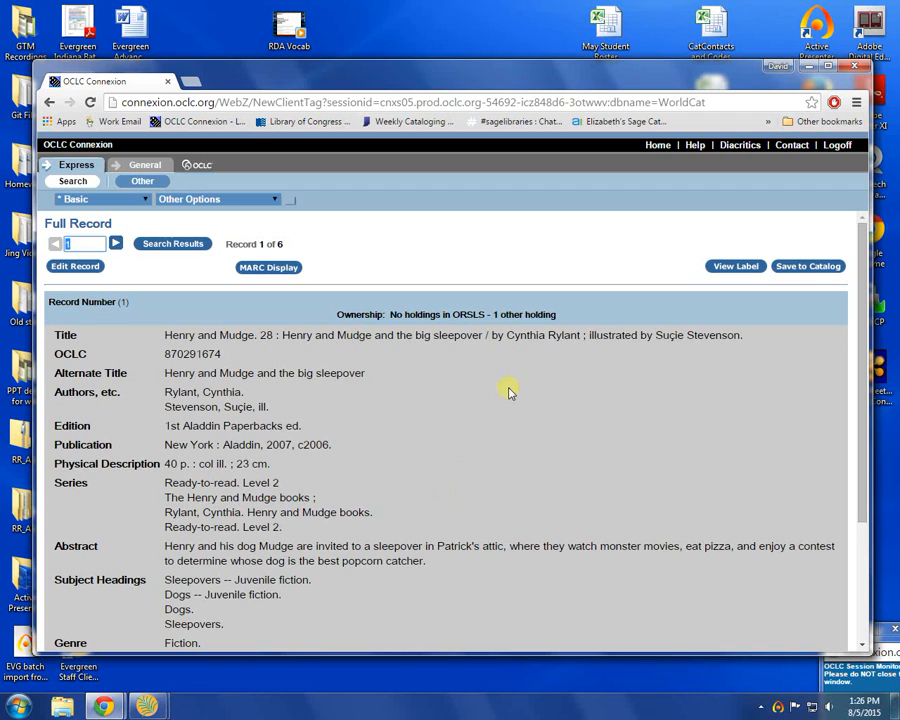
pyautogui.click(803, 268)
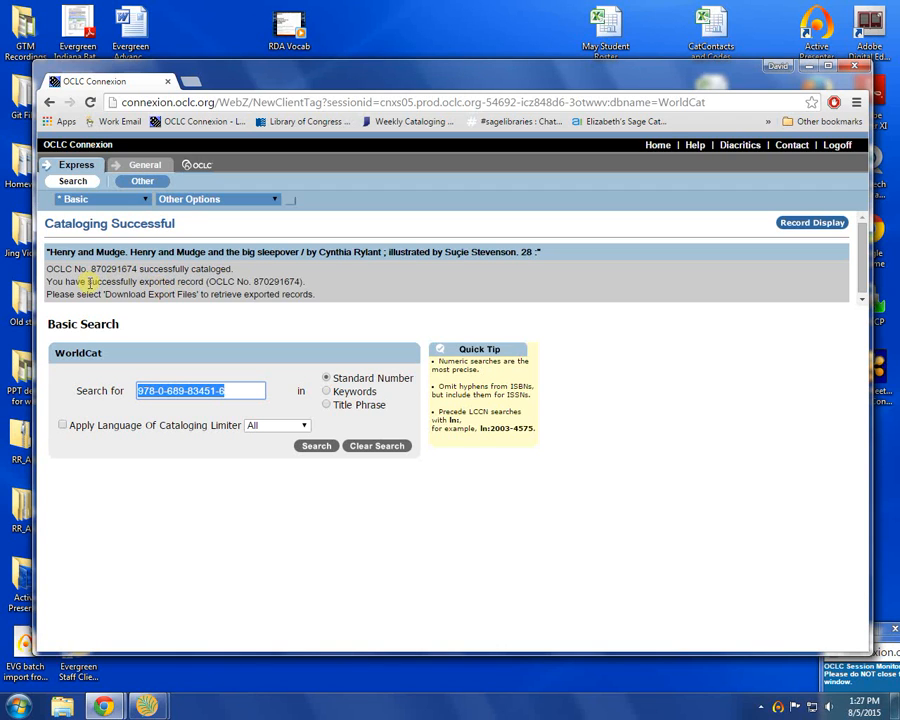
pyautogui.moveTo(104, 294); pyautogui.dragTo(197, 294)
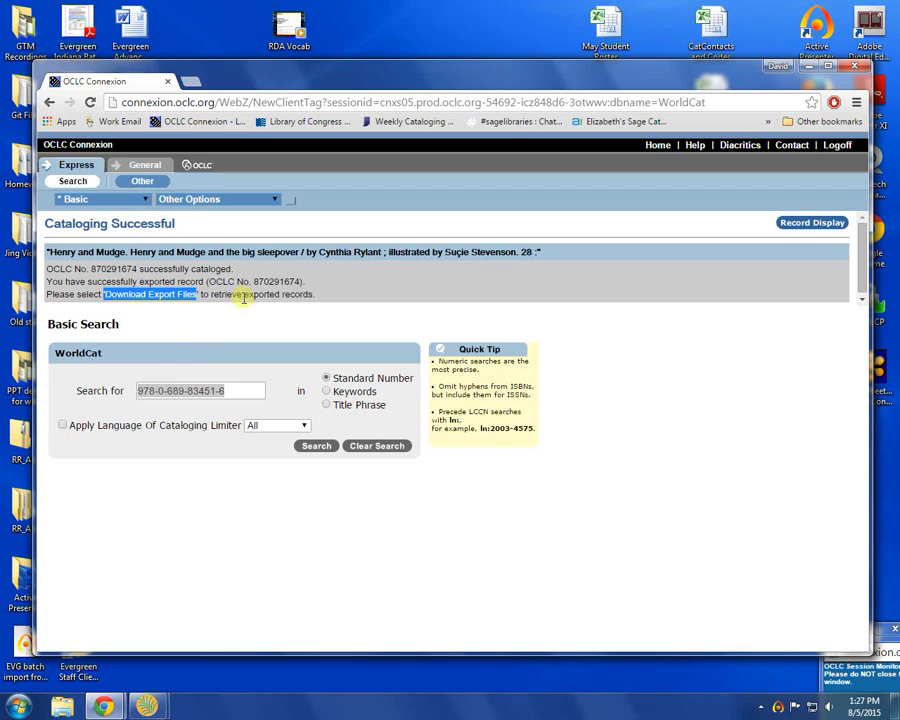
pyautogui.click(273, 283)
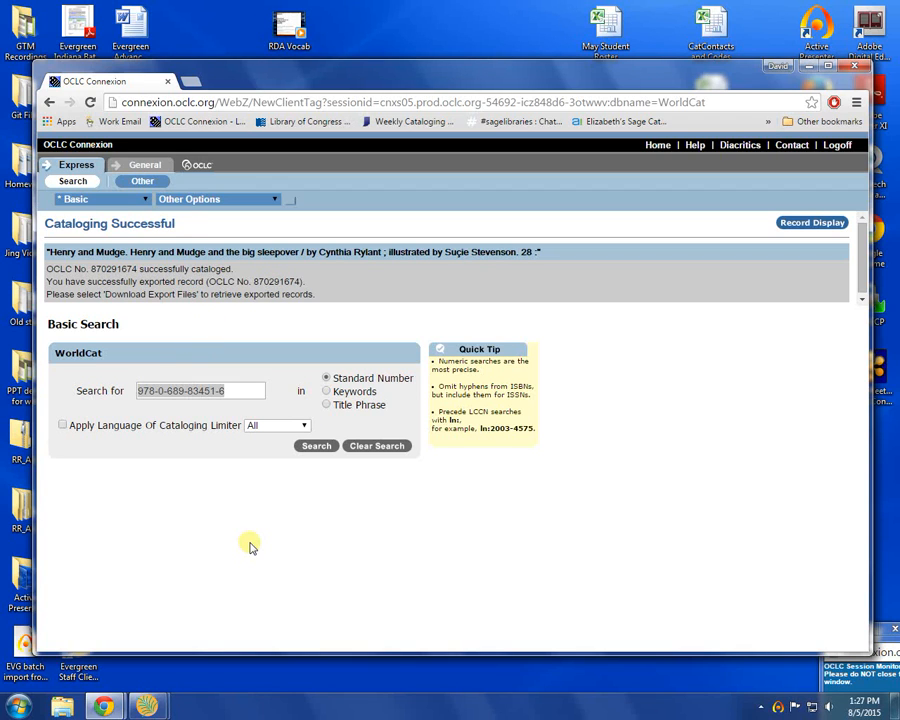
pyautogui.moveTo(251, 394); pyautogui.dragTo(32, 394)
pyautogui.hotkey('ctrl', 'v')
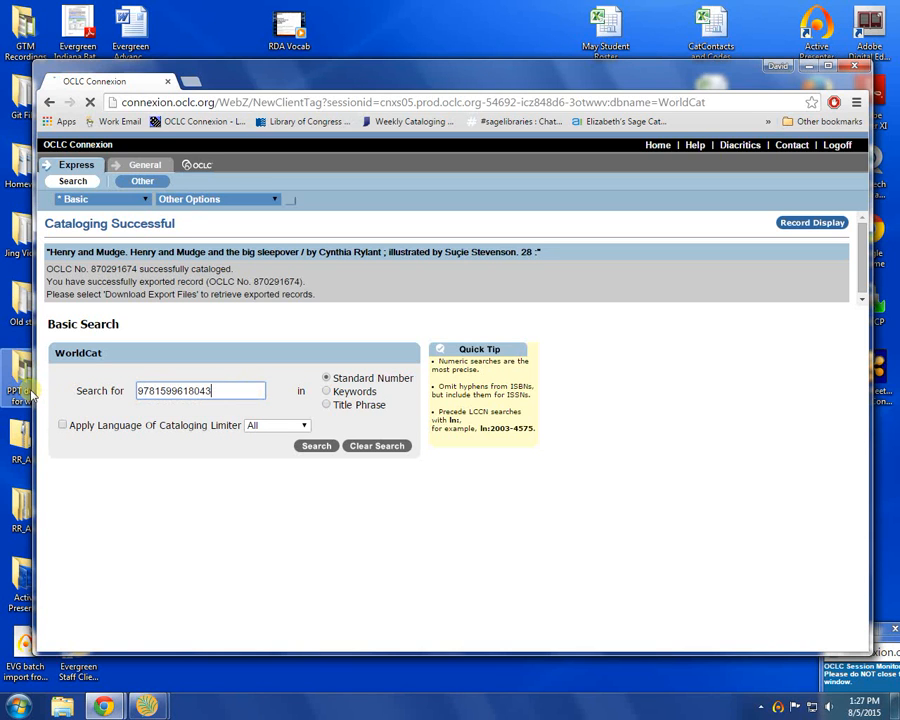
pyautogui.press('Return')
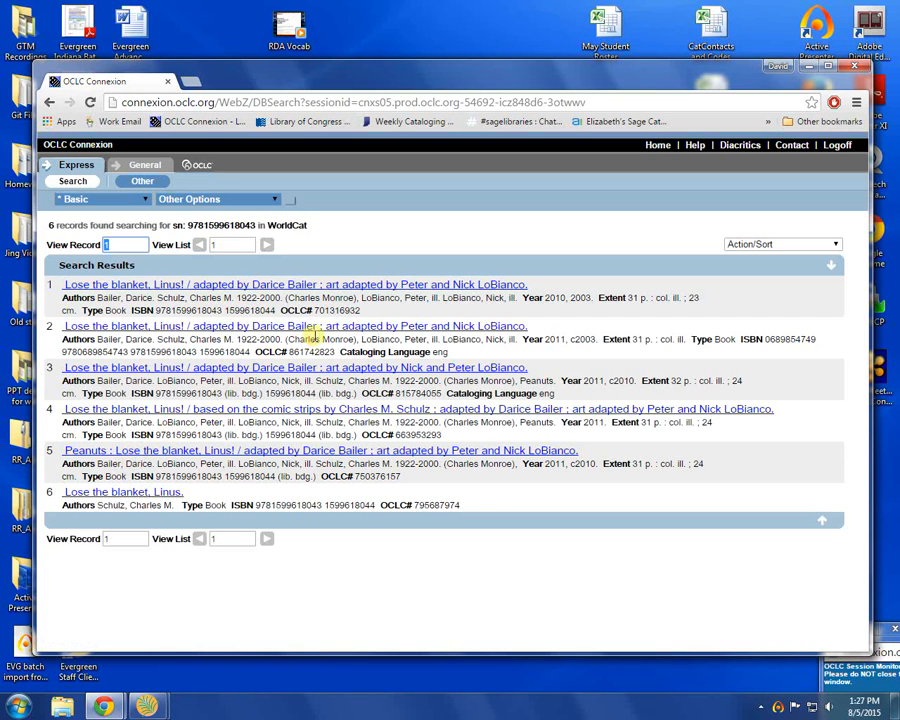
pyautogui.click(321, 285)
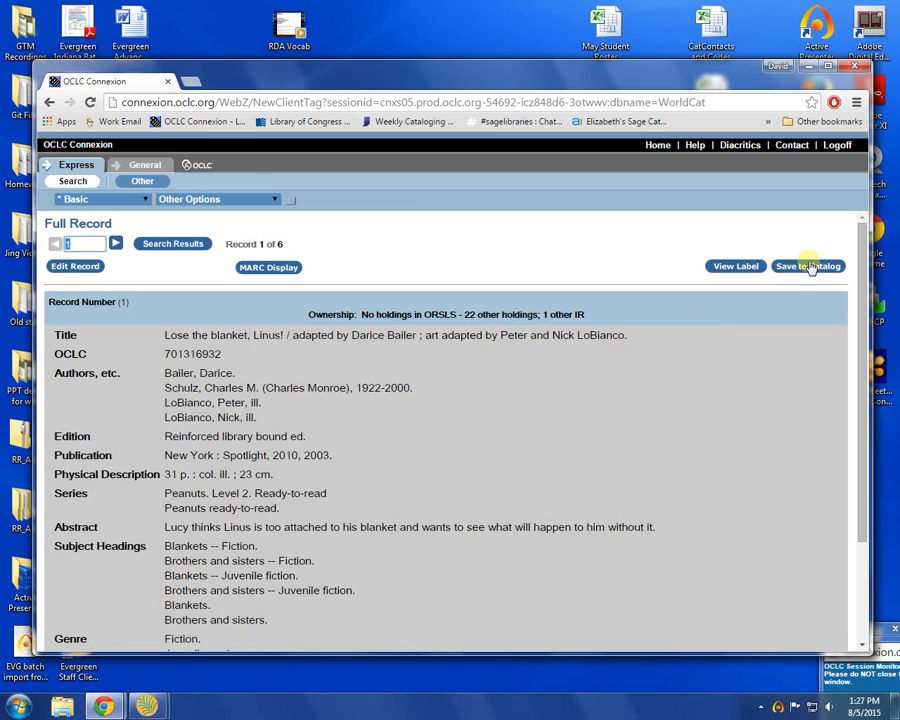
pyautogui.click(810, 266)
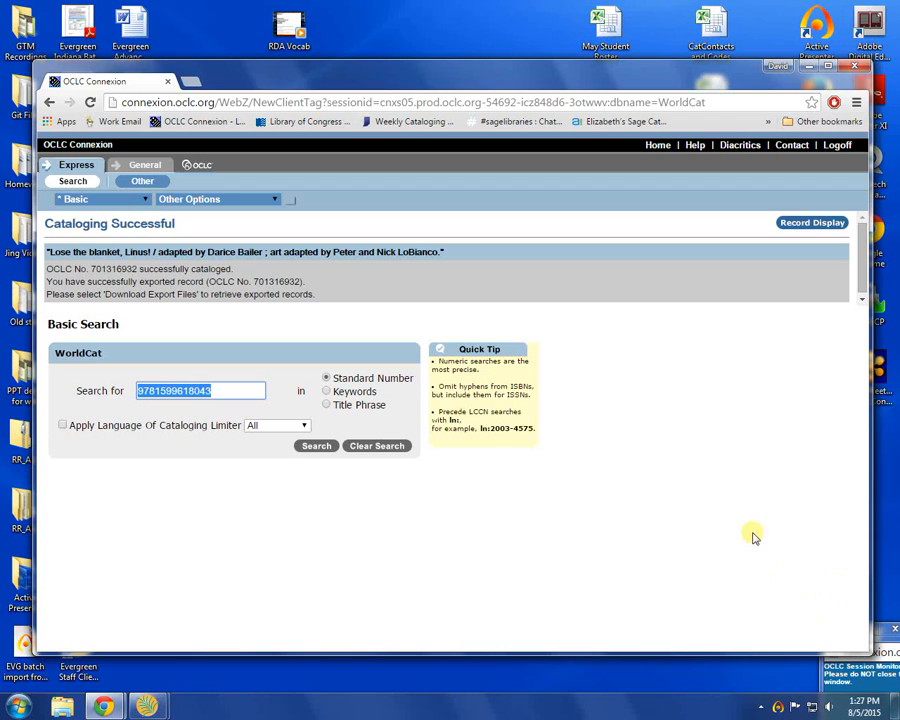
pyautogui.click(778, 708)
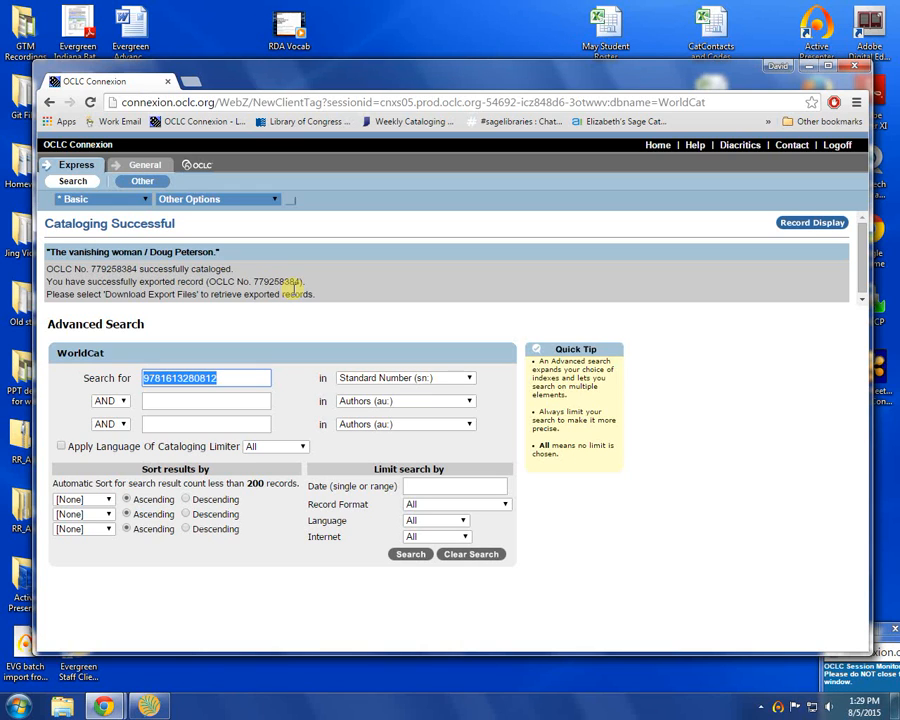
# Step: Open the list of downloadable export files and download the MARC file created 08/05/2015,16:29
pyautogui.click(207, 203)
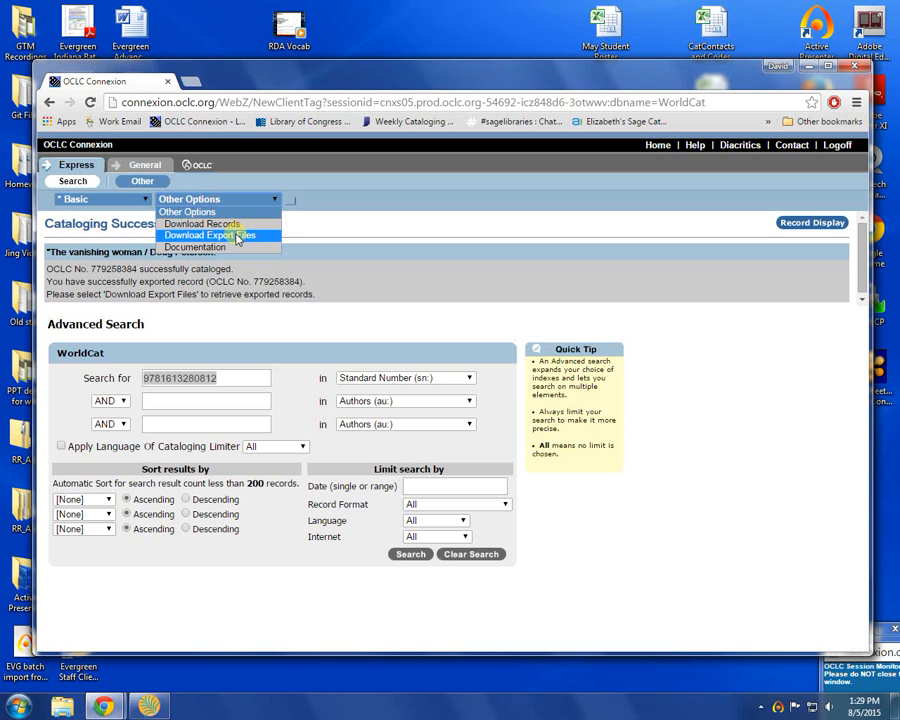
pyautogui.click(238, 236)
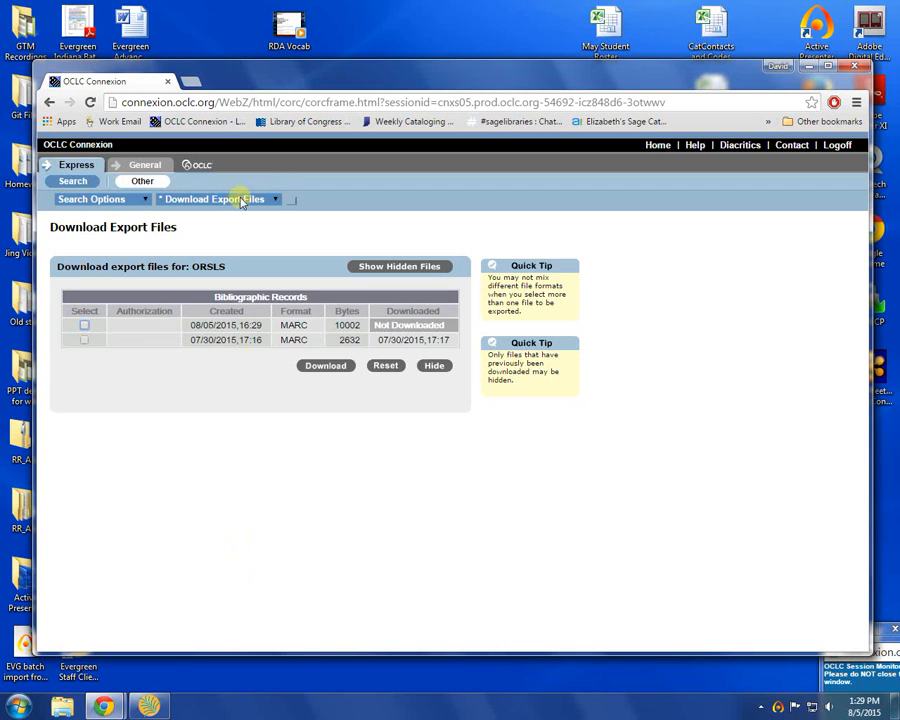
pyautogui.click(268, 200)
pyautogui.click(274, 199)
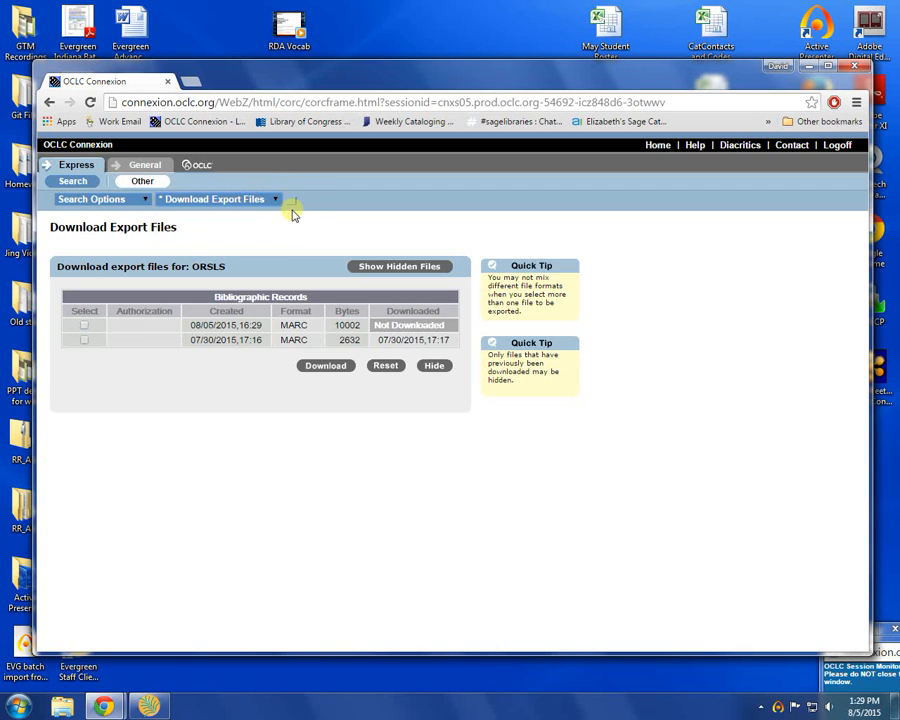
pyautogui.click(277, 200)
pyautogui.click(354, 202)
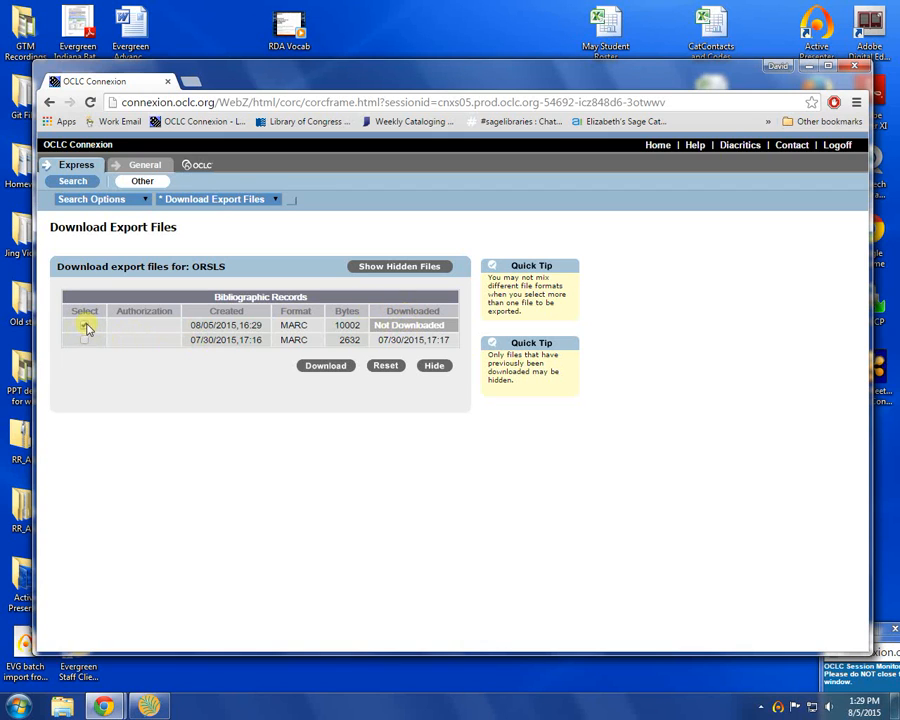
pyautogui.click(85, 325)
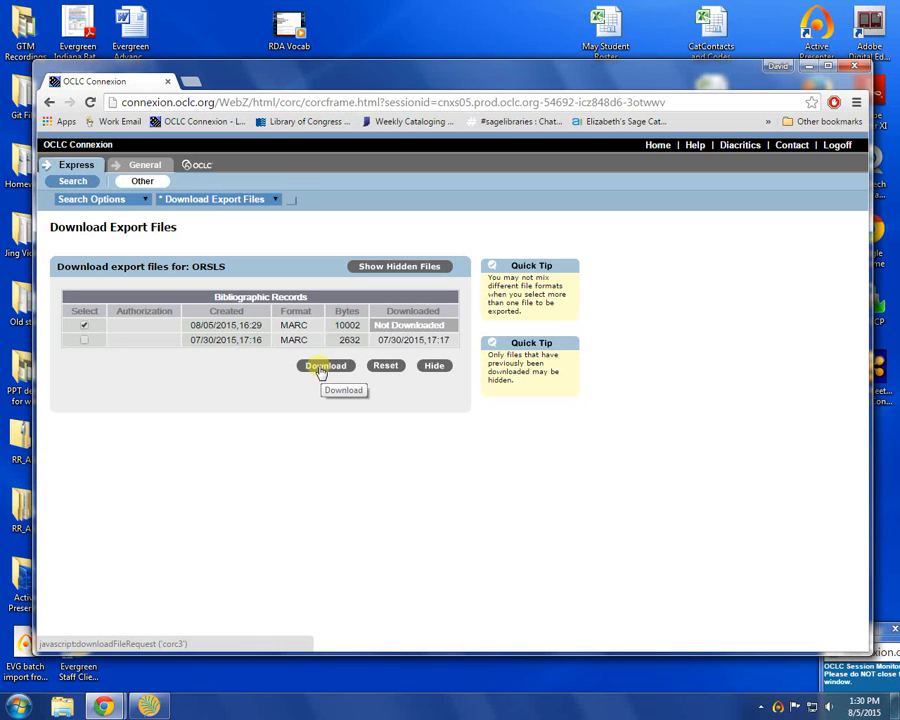
pyautogui.click(327, 367)
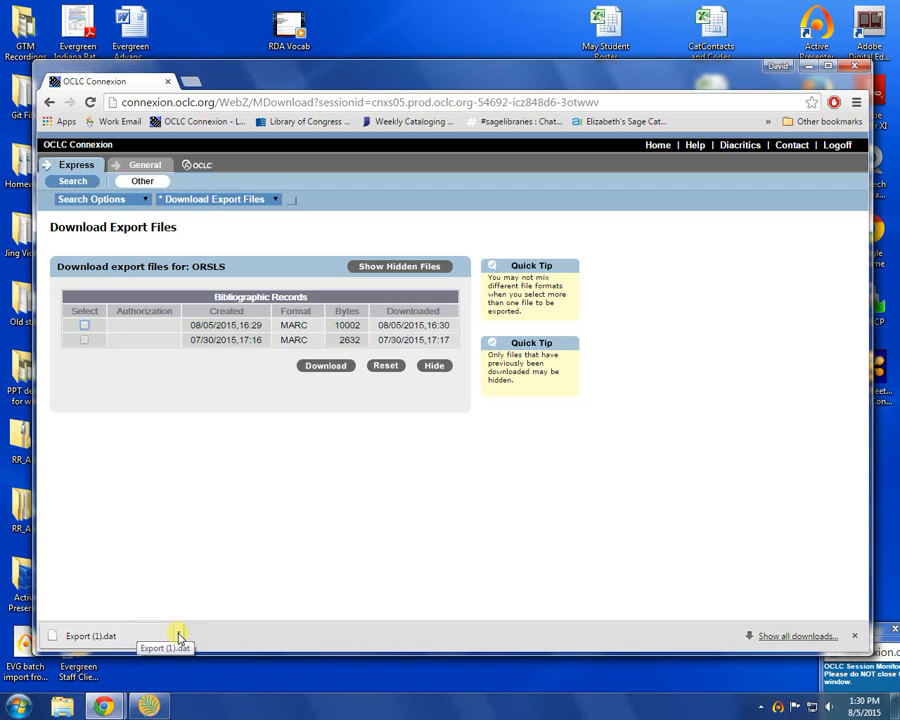
# Step: Show the downloaded Export (1).dat in its folder and rename the file to Batch Import.dat
pyautogui.click(180, 636)
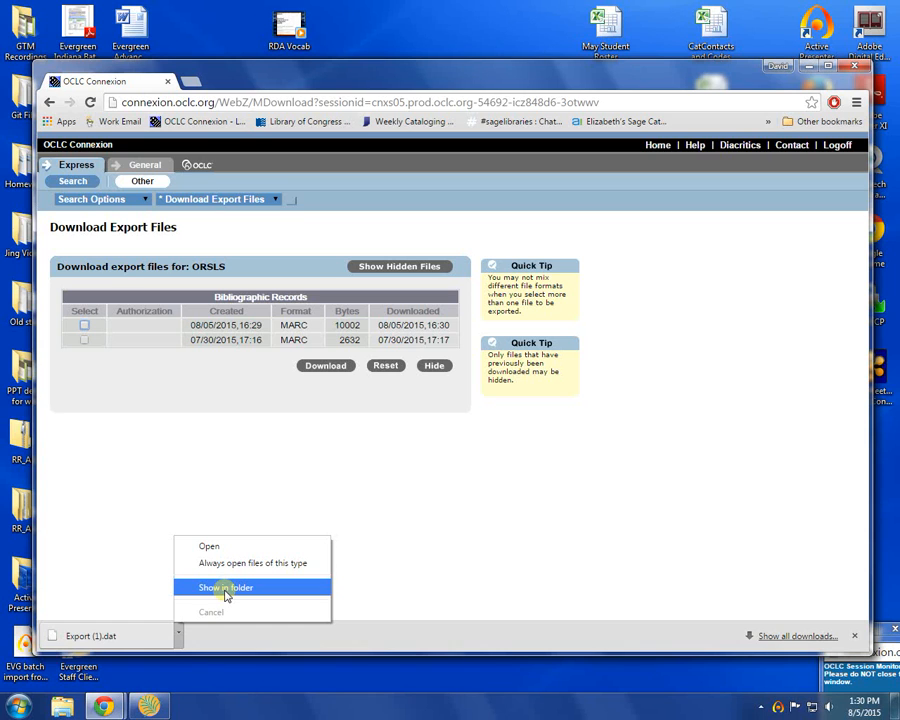
pyautogui.click(226, 588)
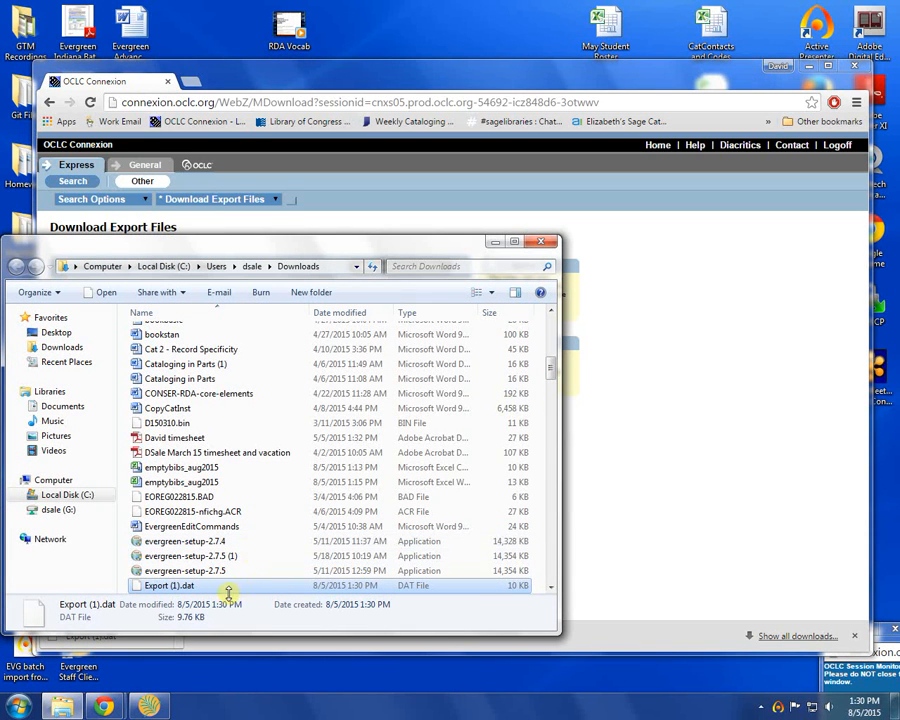
pyautogui.click(160, 586)
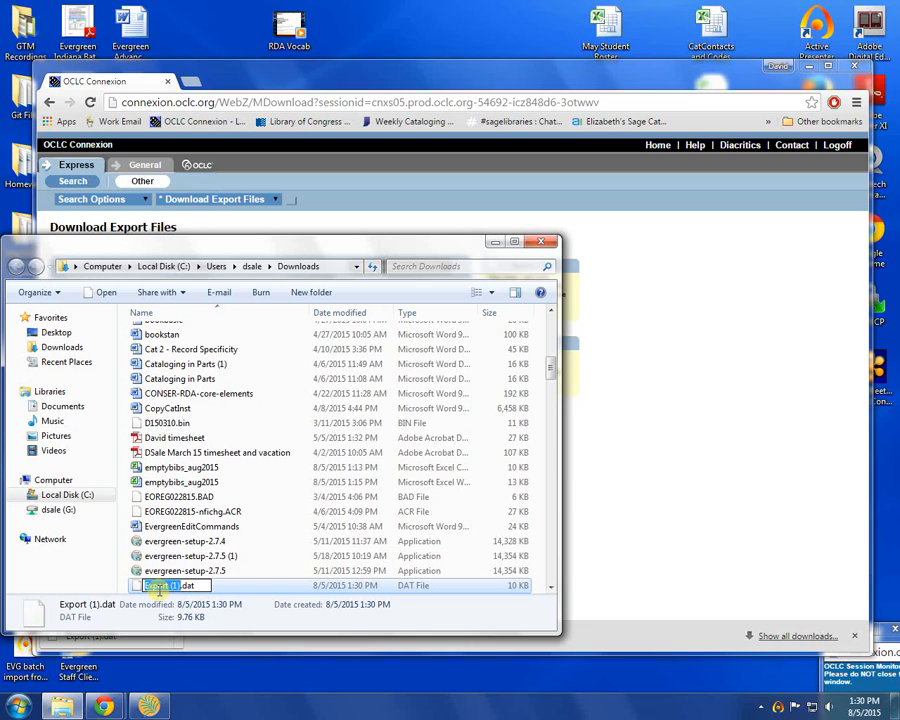
pyautogui.press('BackSpace')
pyautogui.write('Batch')
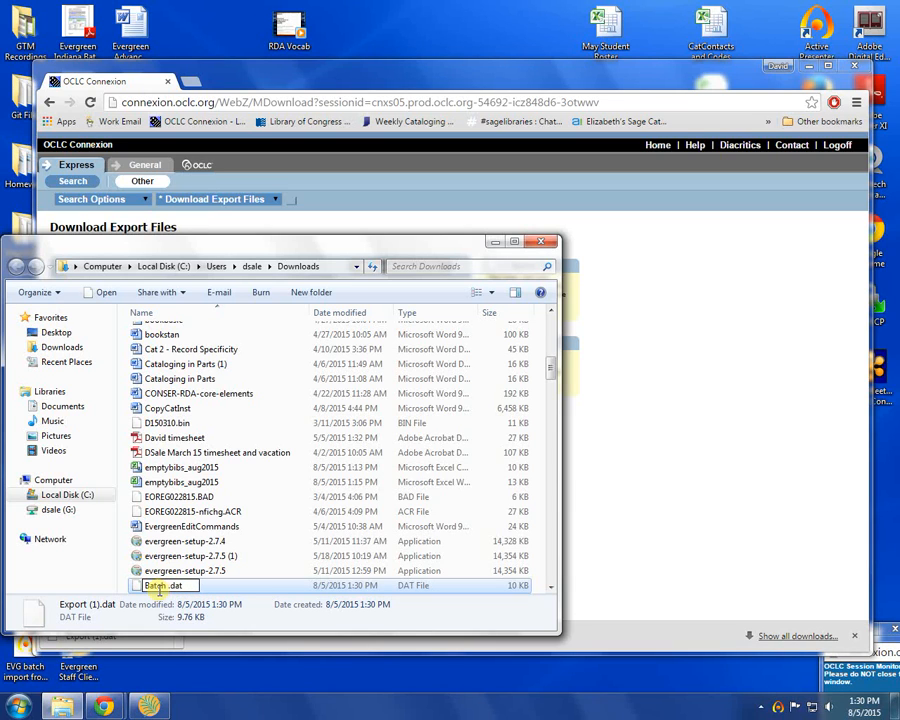
pyautogui.write(' Import')
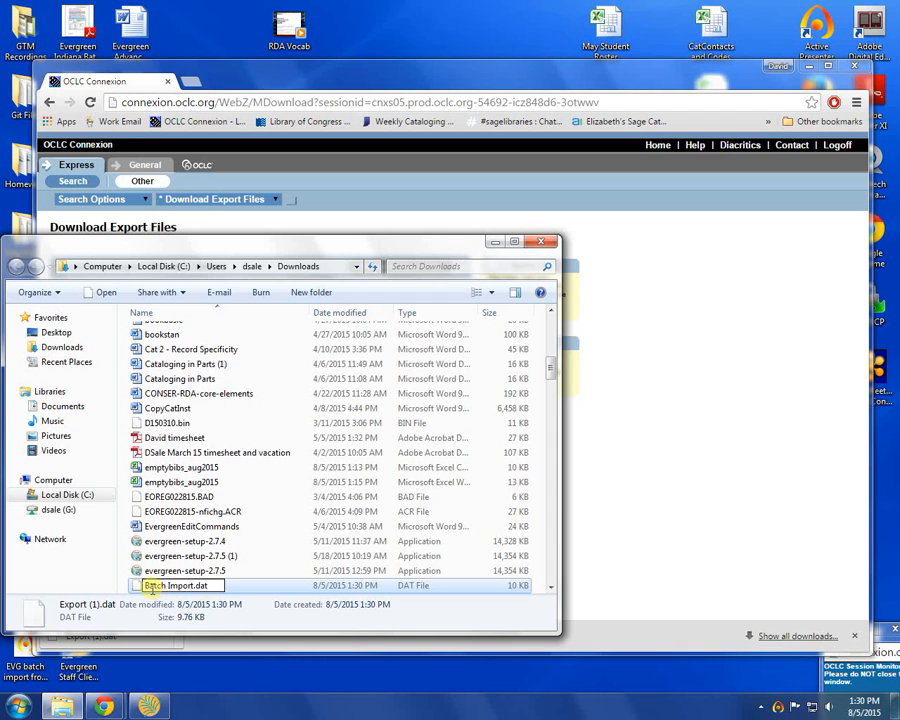
pyautogui.press('Return')
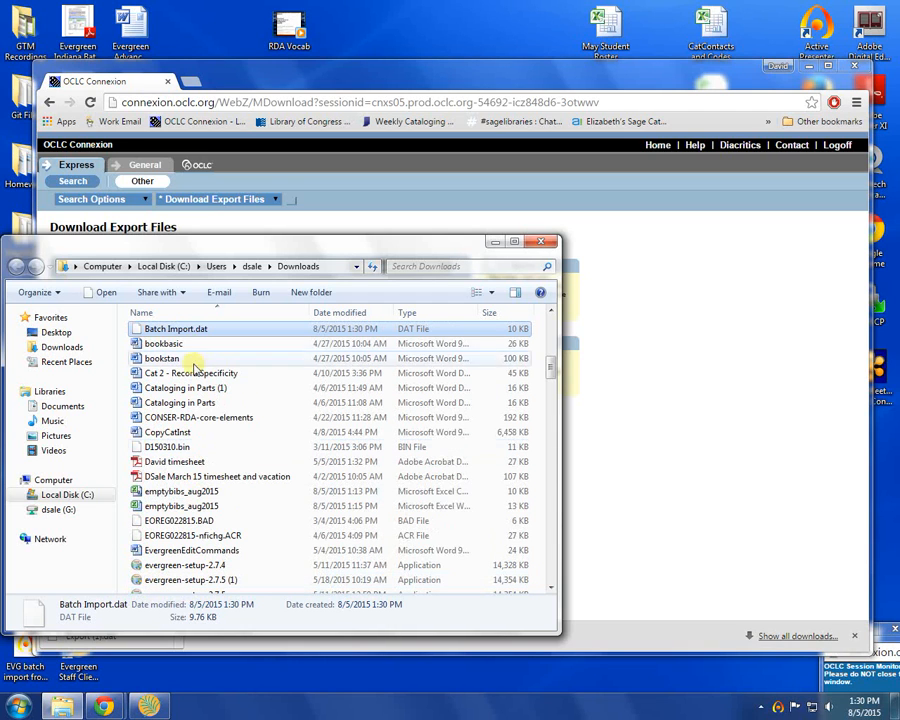
# Step: Move Batch Import.dat from Downloads to the Desktop, close the folder window, and minimize the browser
pyautogui.moveTo(180, 335); pyautogui.dragTo(58, 332)
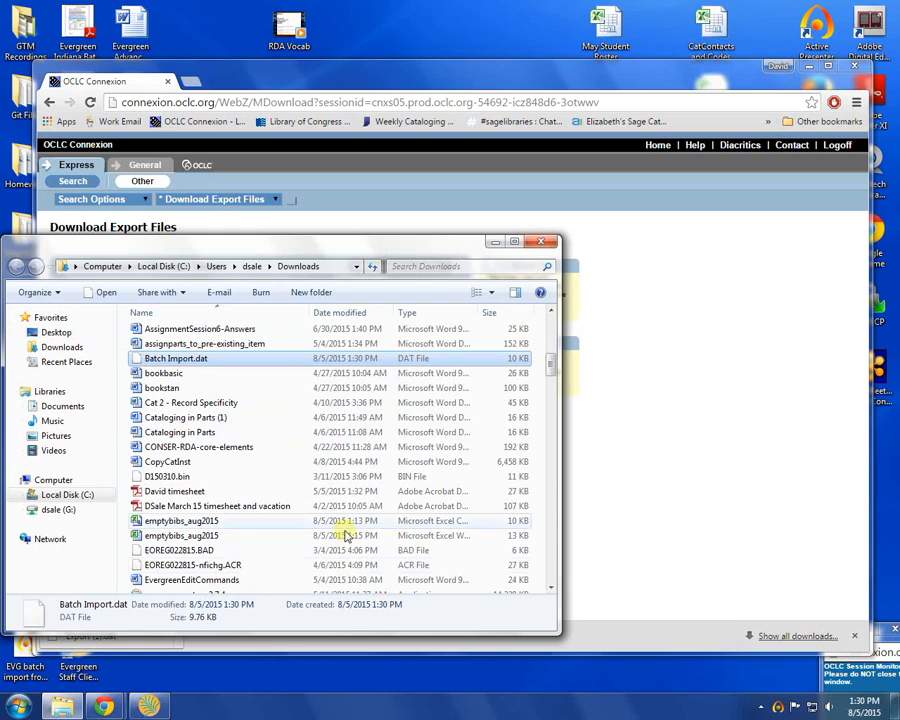
pyautogui.moveTo(551, 360); pyautogui.dragTo(553, 568)
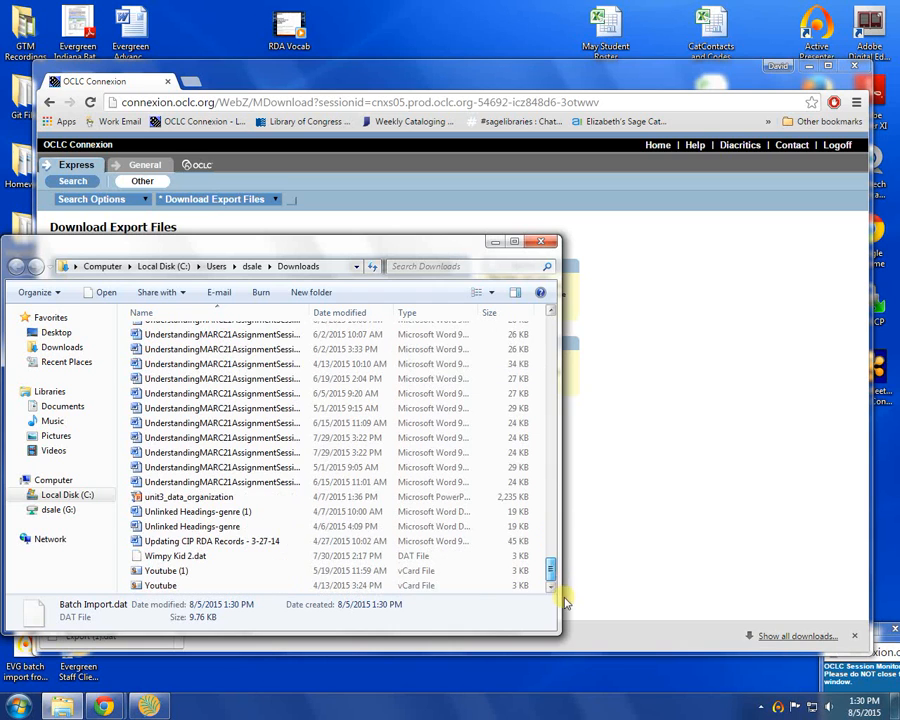
pyautogui.click(540, 241)
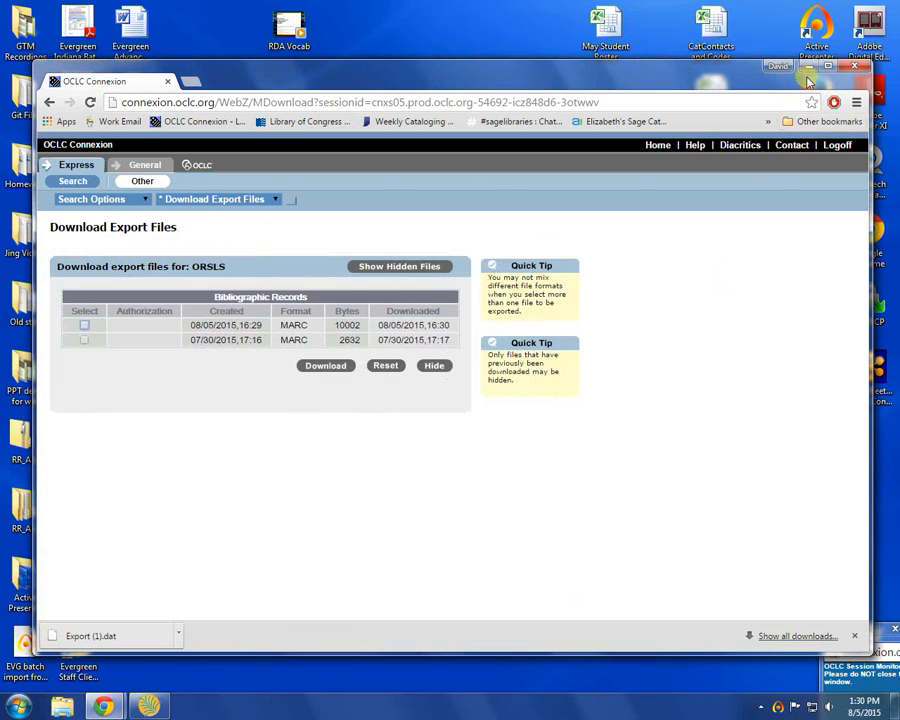
pyautogui.click(808, 68)
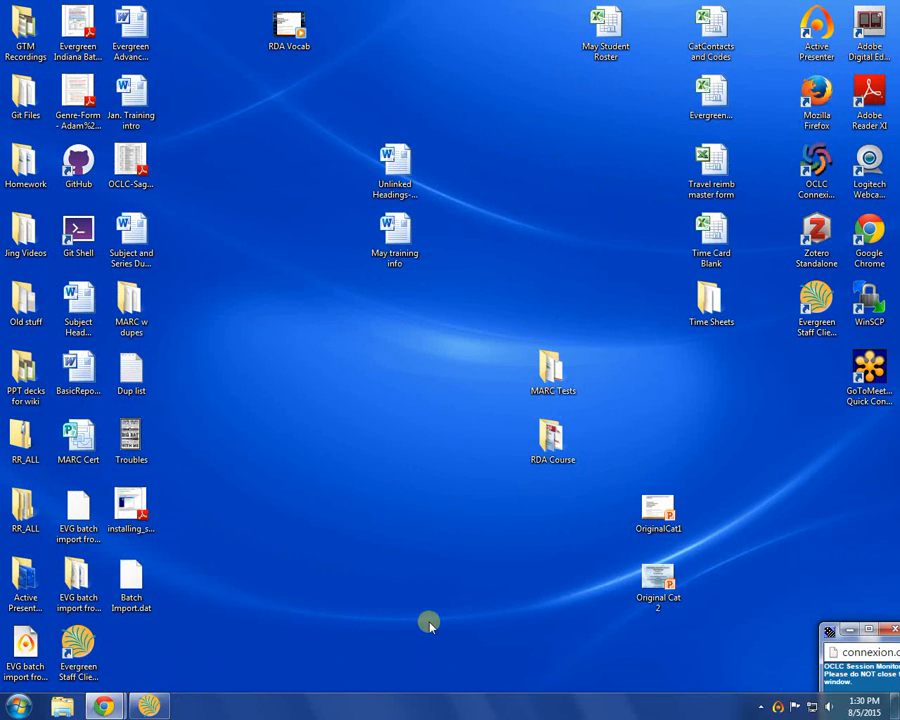
pyautogui.rightClick(822, 630)
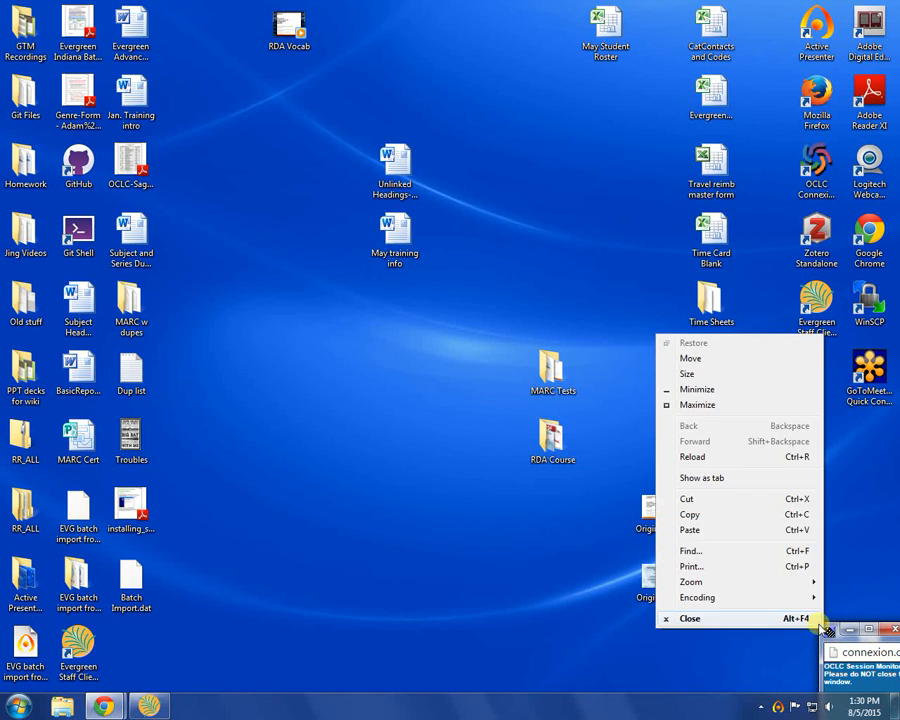
pyautogui.click(738, 549)
pyautogui.click(829, 632)
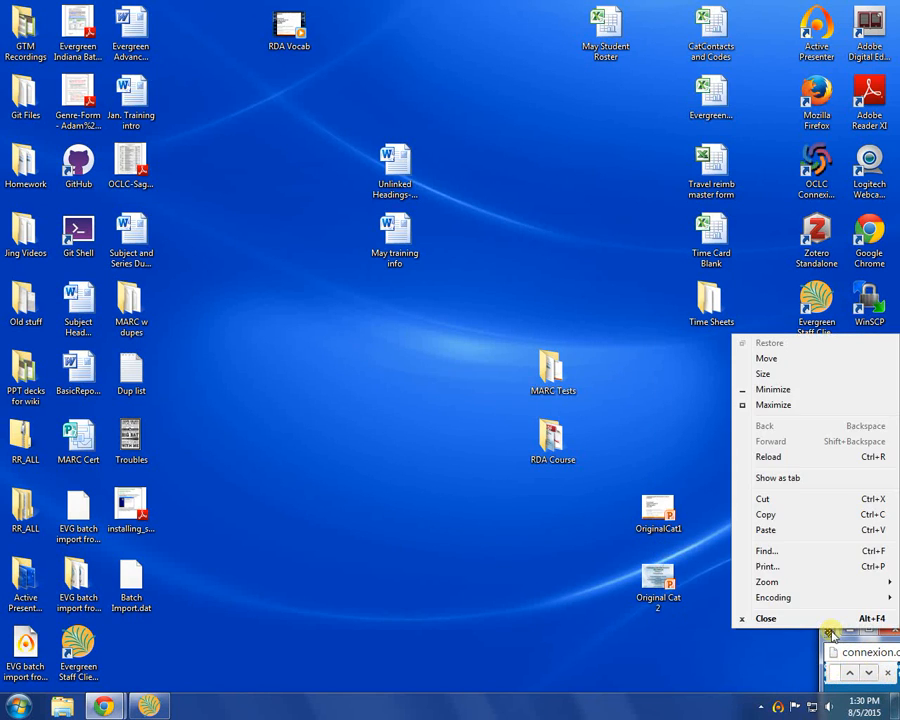
pyautogui.click(741, 650)
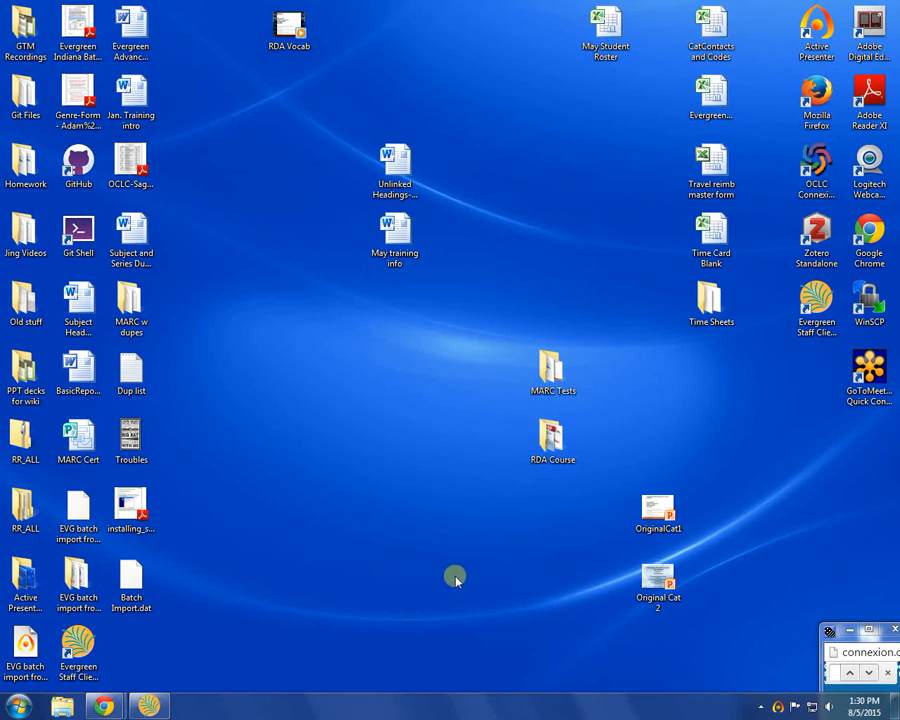
# Step: Bring the OCLC Connexion browser window back up and close it
pyautogui.moveTo(104, 706)
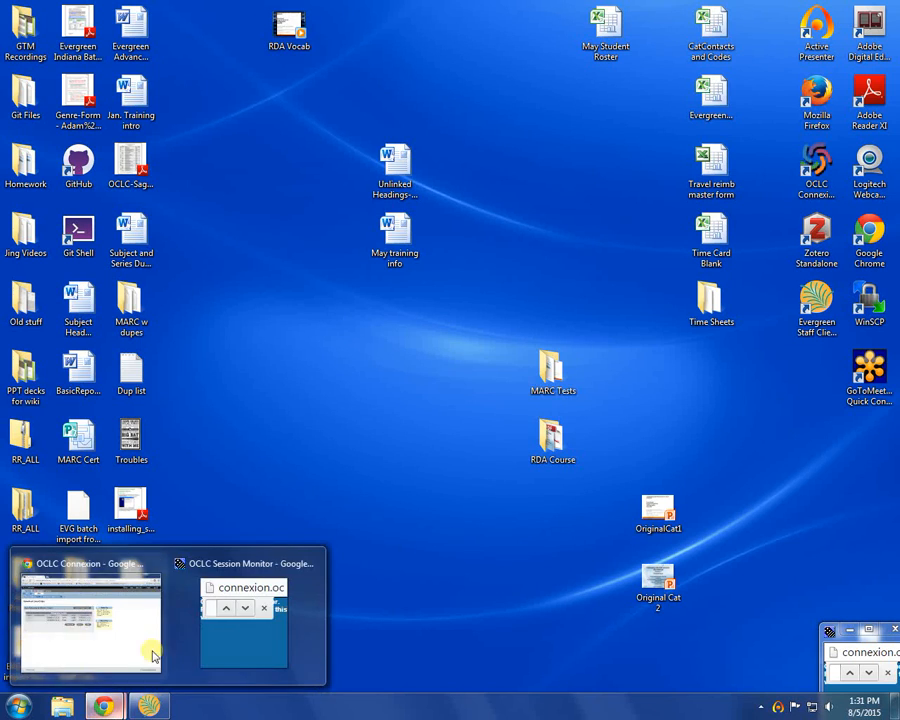
pyautogui.click(140, 634)
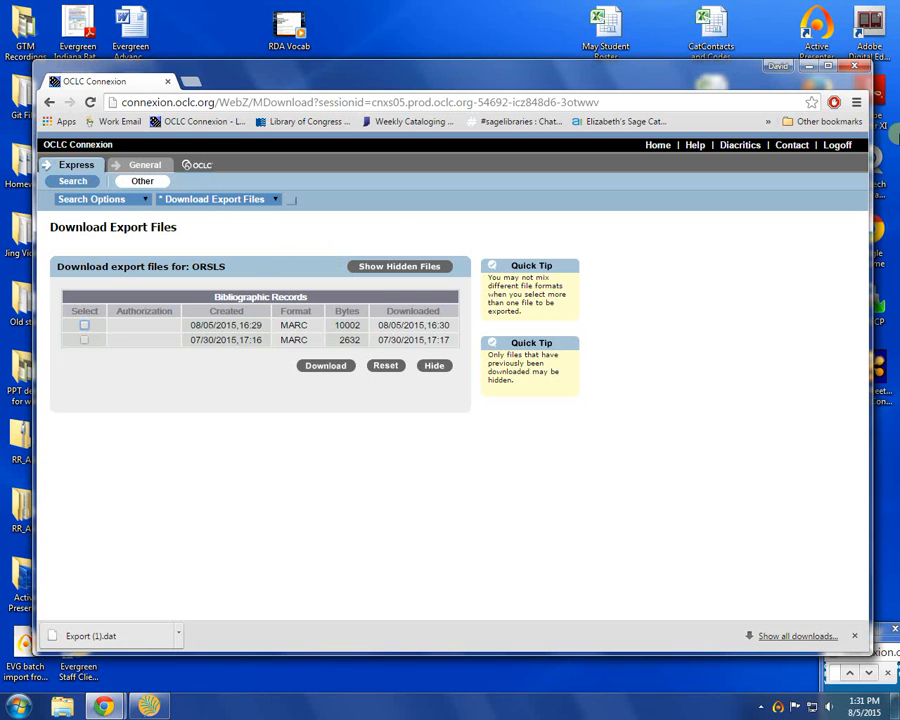
pyautogui.click(865, 78)
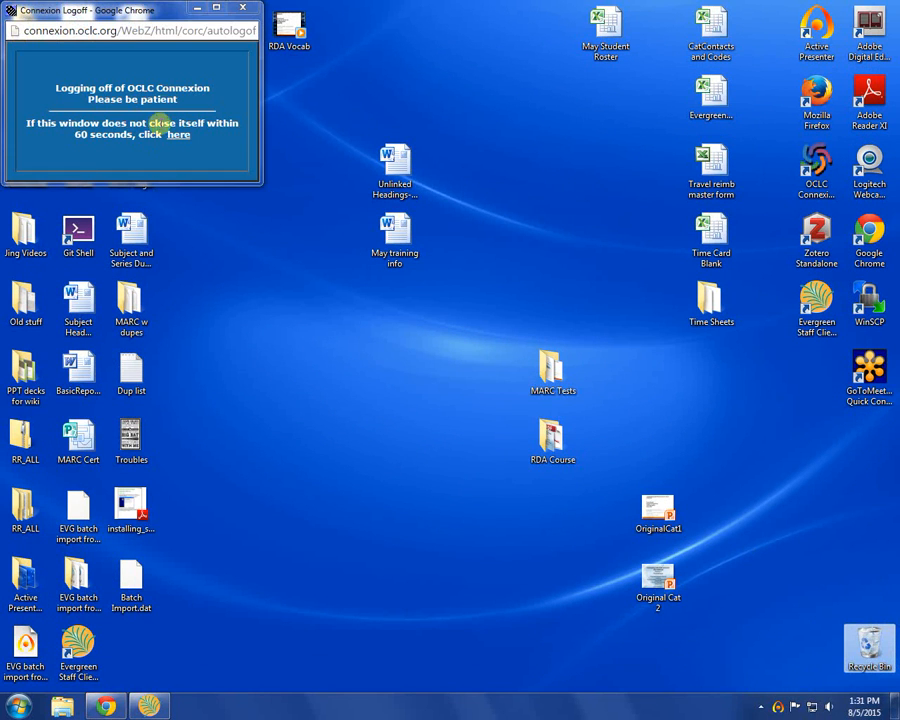
# Step: Switch to the Evergreen staff client and open MARC Batch Import / Export from the portal
pyautogui.click(148, 705)
pyautogui.click(121, 50)
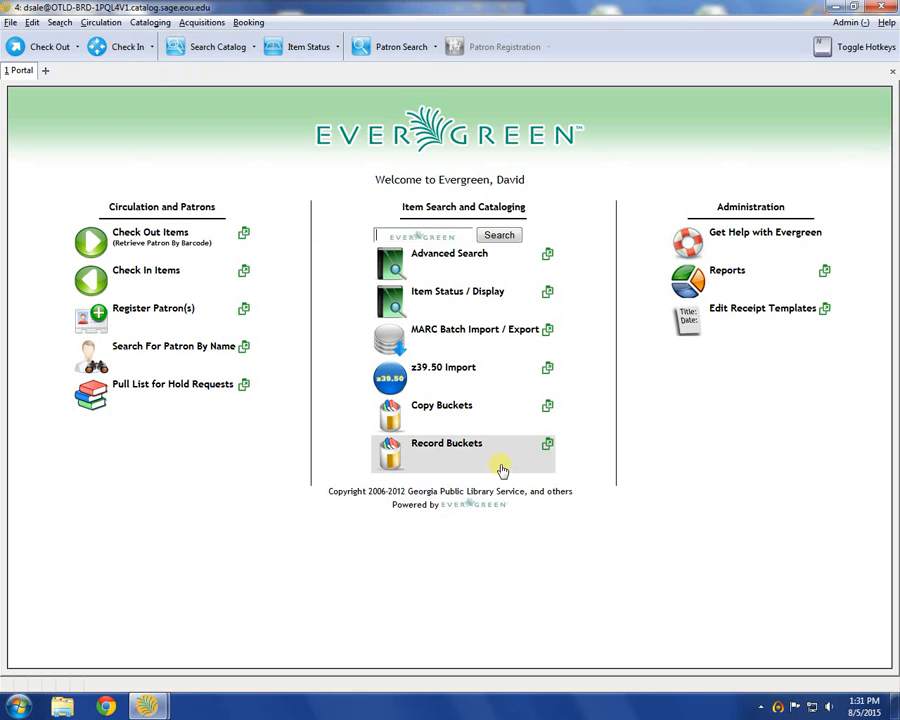
pyautogui.click(410, 345)
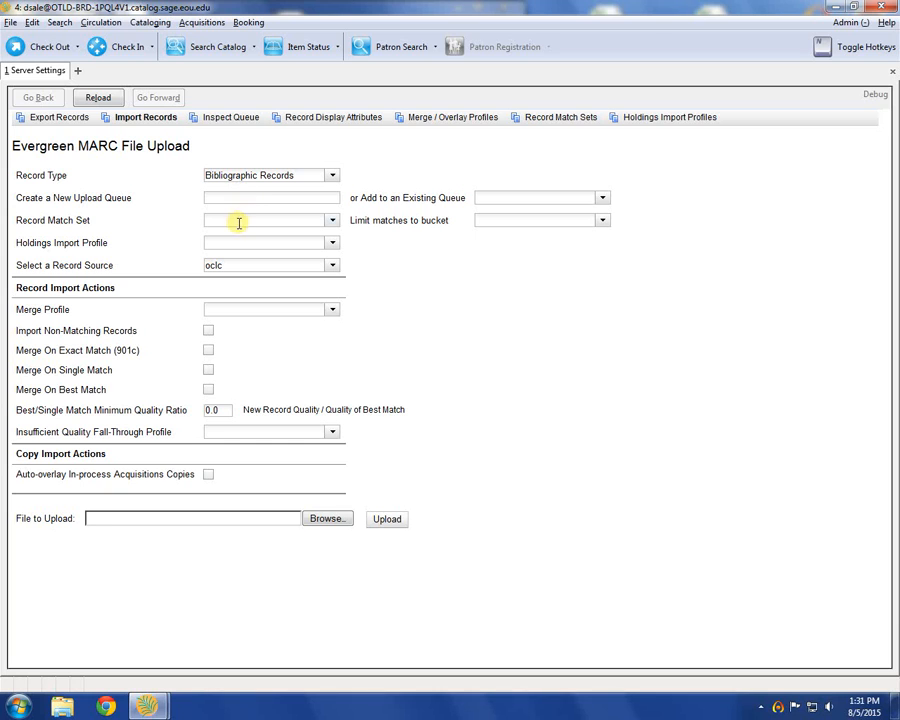
# Step: Choose Batch Import.dat from the Desktop as the file to upload
pyautogui.click(332, 525)
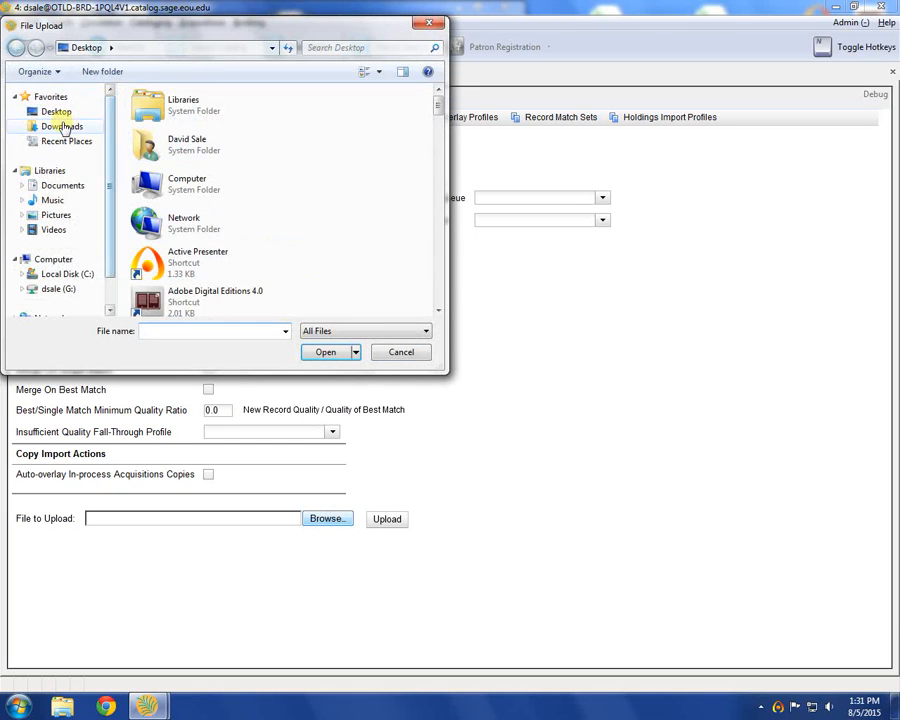
pyautogui.click(69, 114)
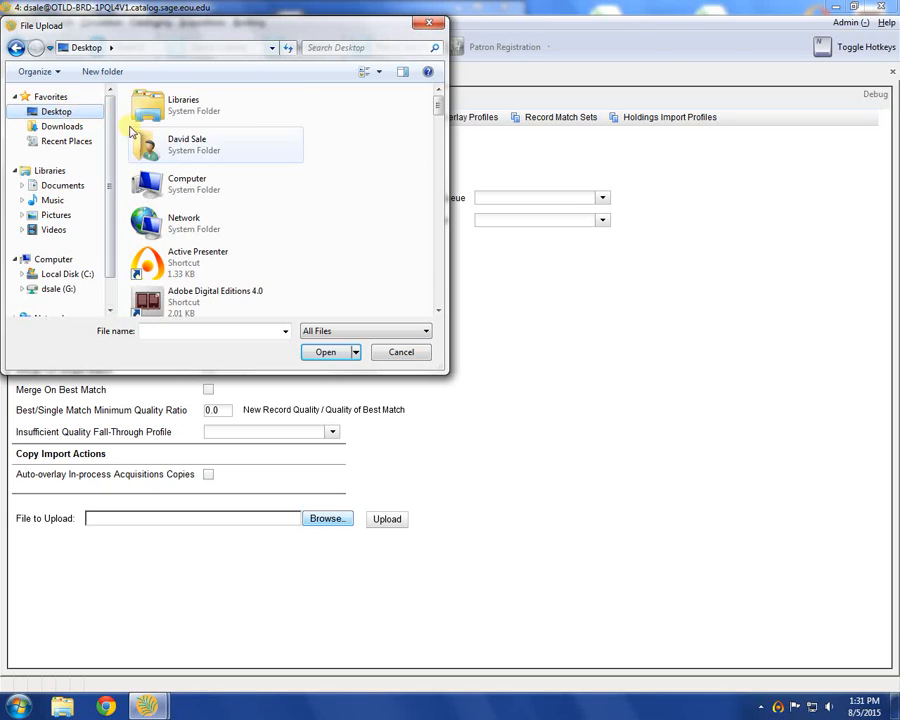
pyautogui.scroll(-2, 282, 148)
pyautogui.moveTo(436, 100); pyautogui.dragTo(437, 203)
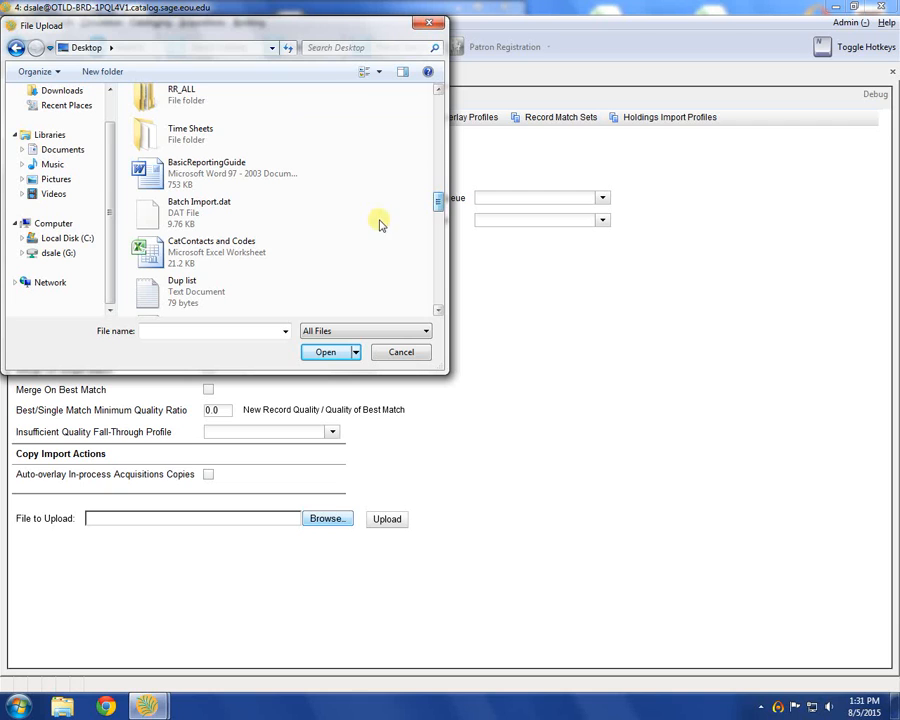
pyautogui.click(213, 220)
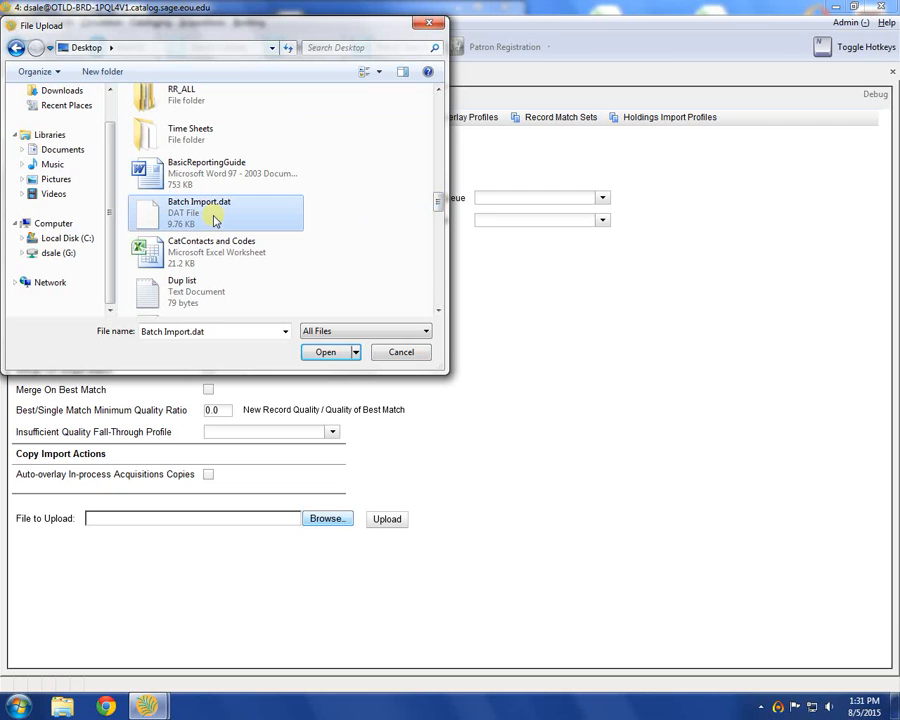
pyautogui.click(325, 353)
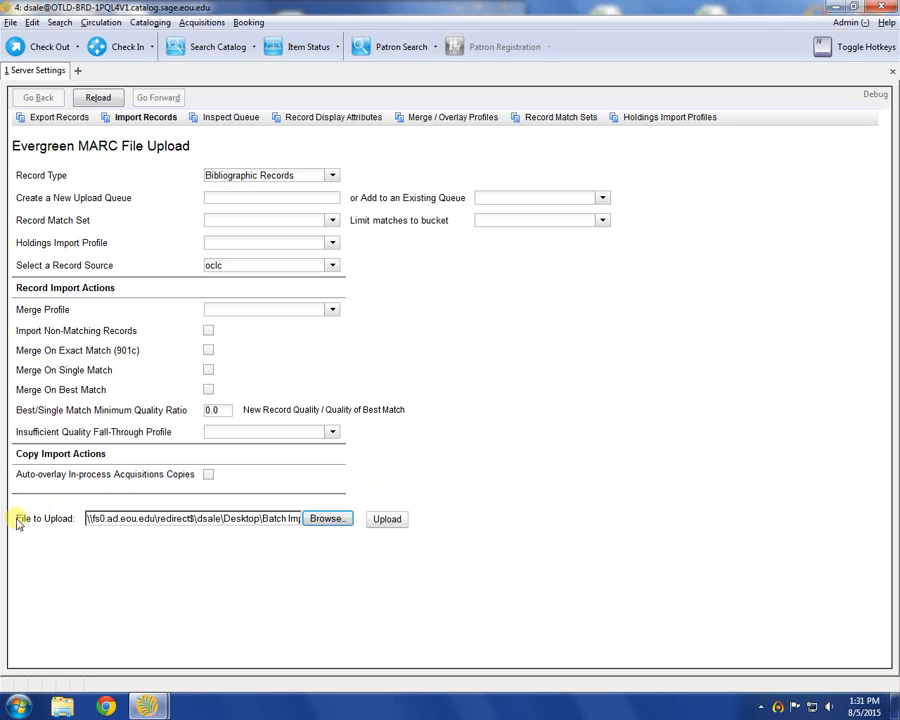
pyautogui.moveTo(16, 519); pyautogui.dragTo(80, 525)
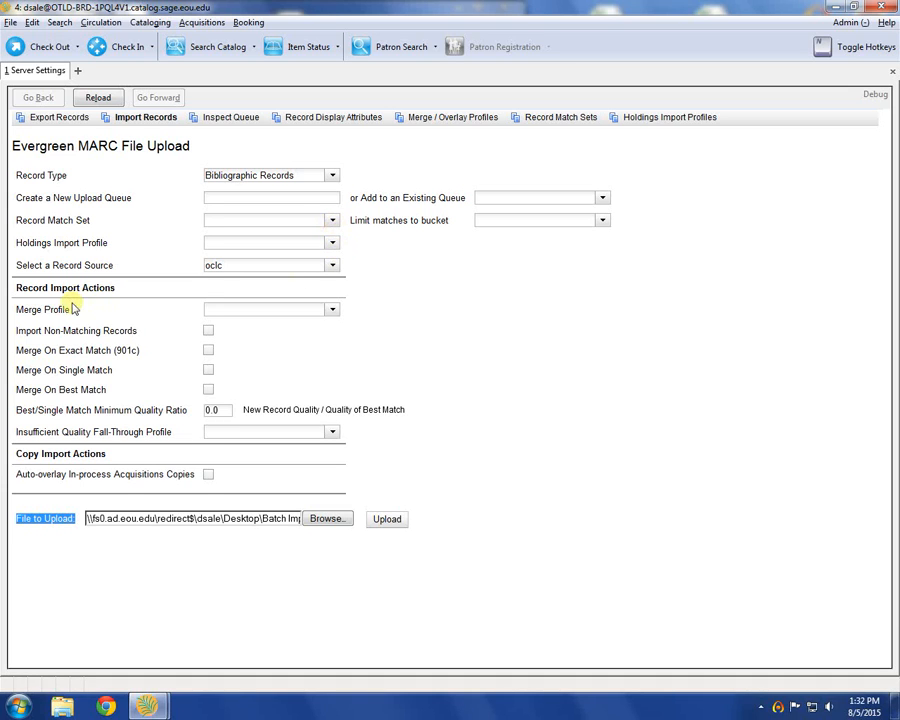
# Step: Enable Import Non-Matching Records and dismiss the Windows prompt by keeping the current color scheme without showing the message again
pyautogui.moveTo(97, 305); pyautogui.dragTo(19, 311)
pyautogui.click(22, 320)
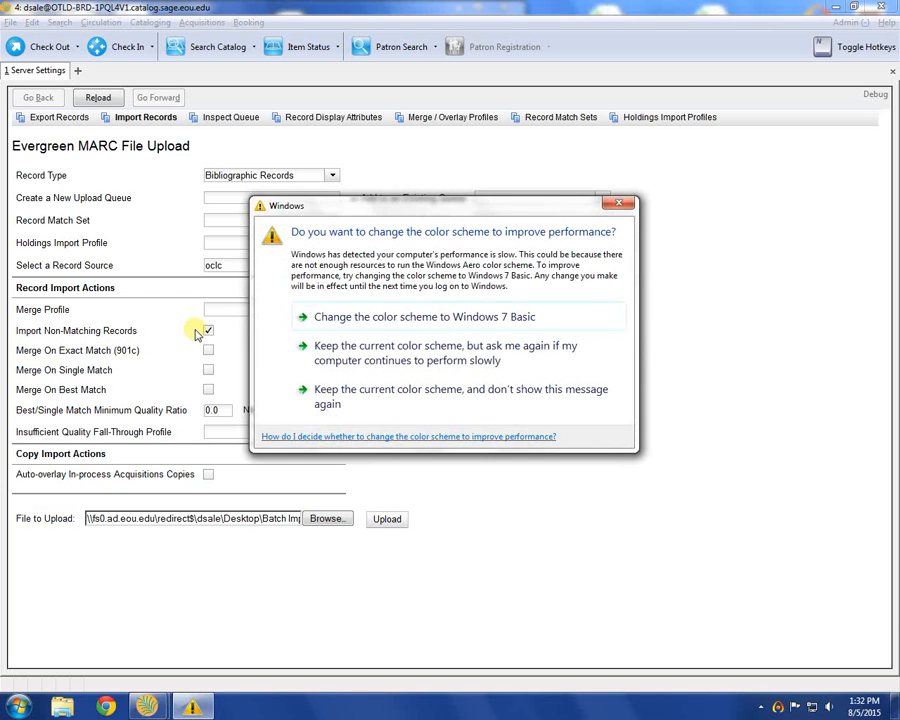
pyautogui.click(404, 394)
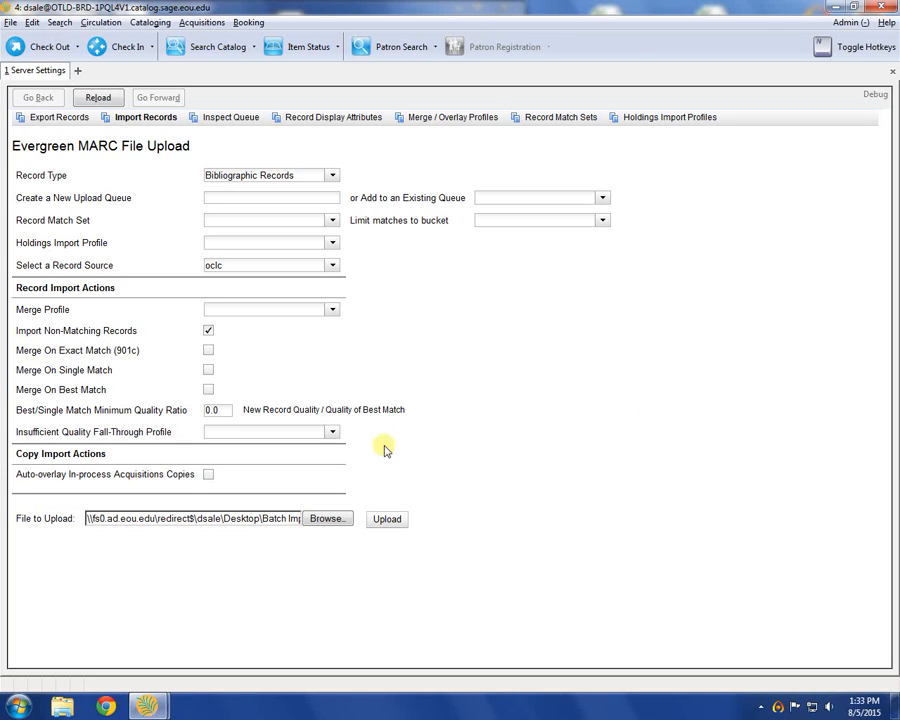
pyautogui.click(209, 331)
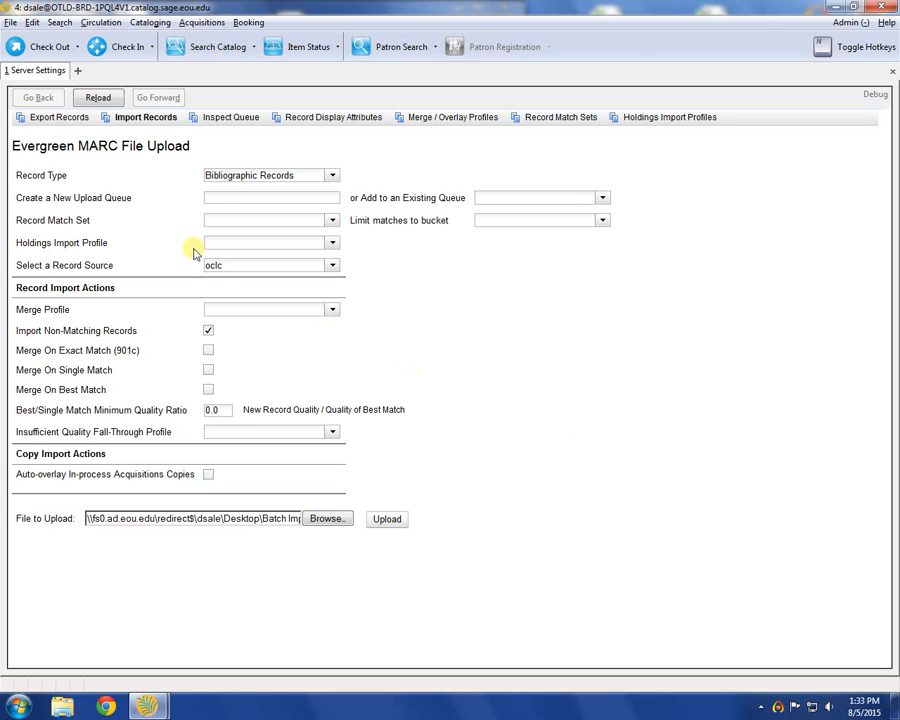
# Step: Name the new upload queue "demo batch import" and upload the file
pyautogui.click(224, 195)
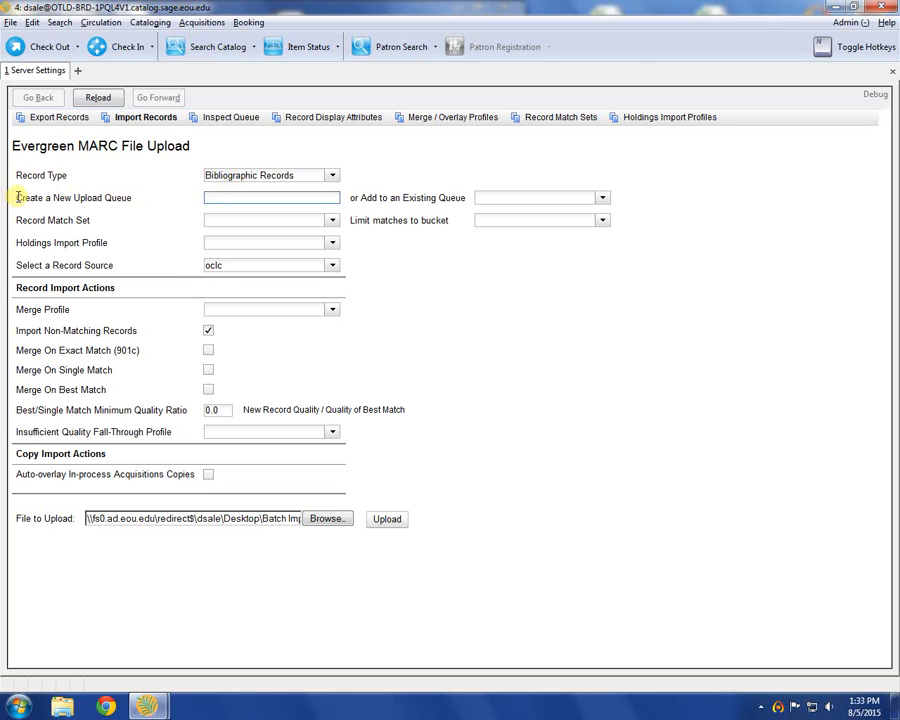
pyautogui.moveTo(20, 197); pyautogui.dragTo(224, 203)
pyautogui.click(224, 200)
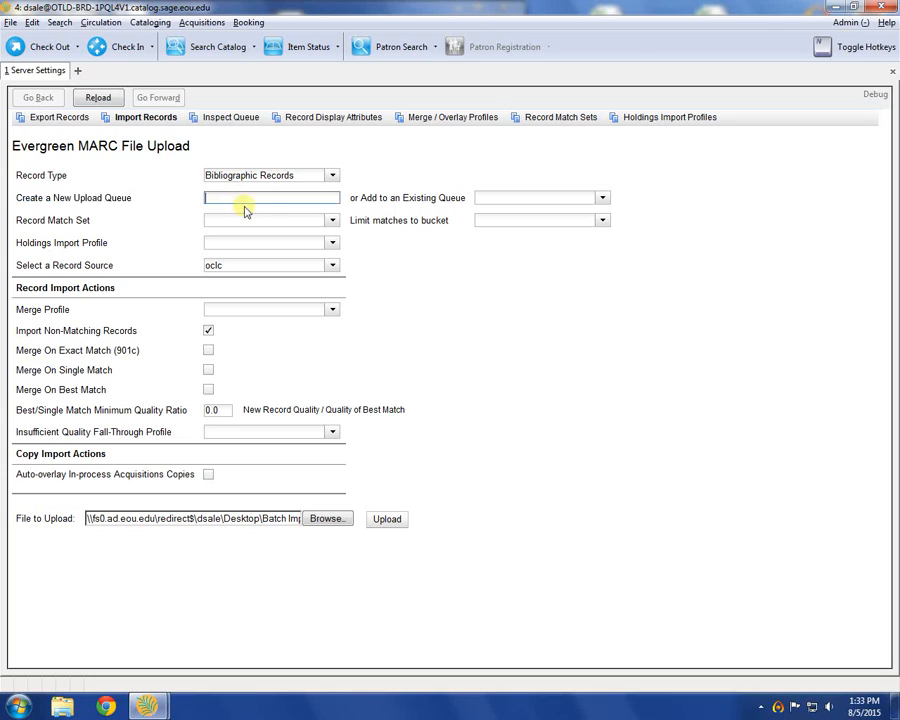
pyautogui.write('demo batch import')
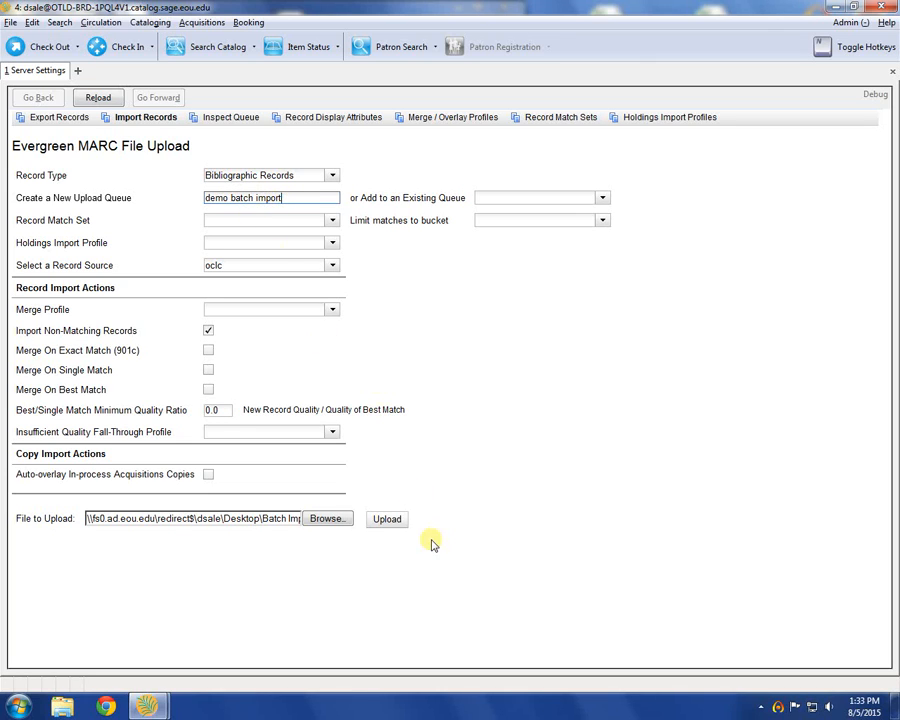
pyautogui.click(387, 518)
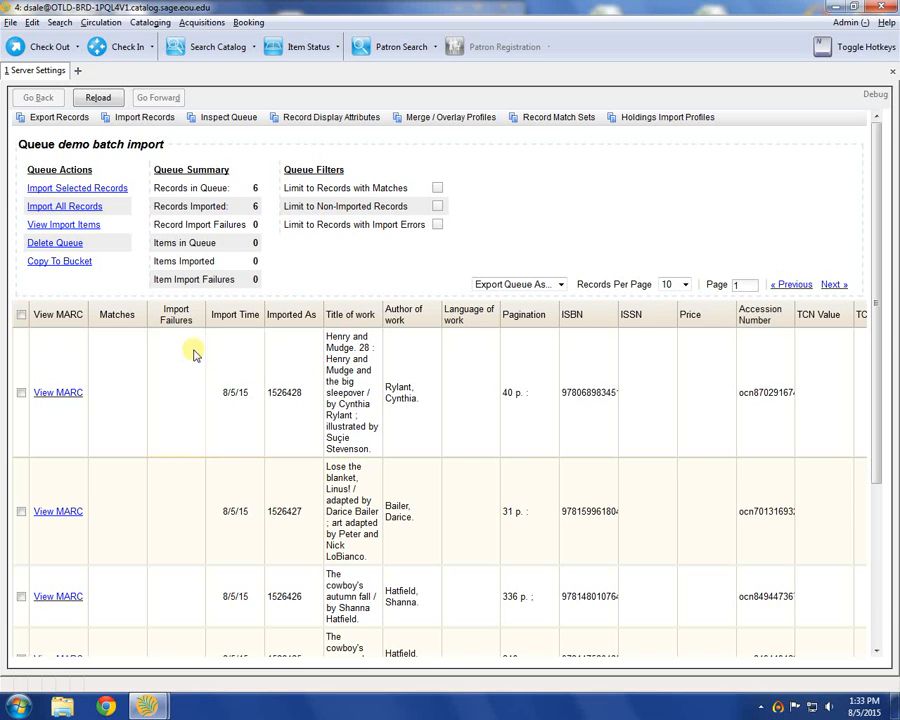
# Step: Review the titles of the imported records in the demo batch import queue
pyautogui.scroll(-1, 311, 345)
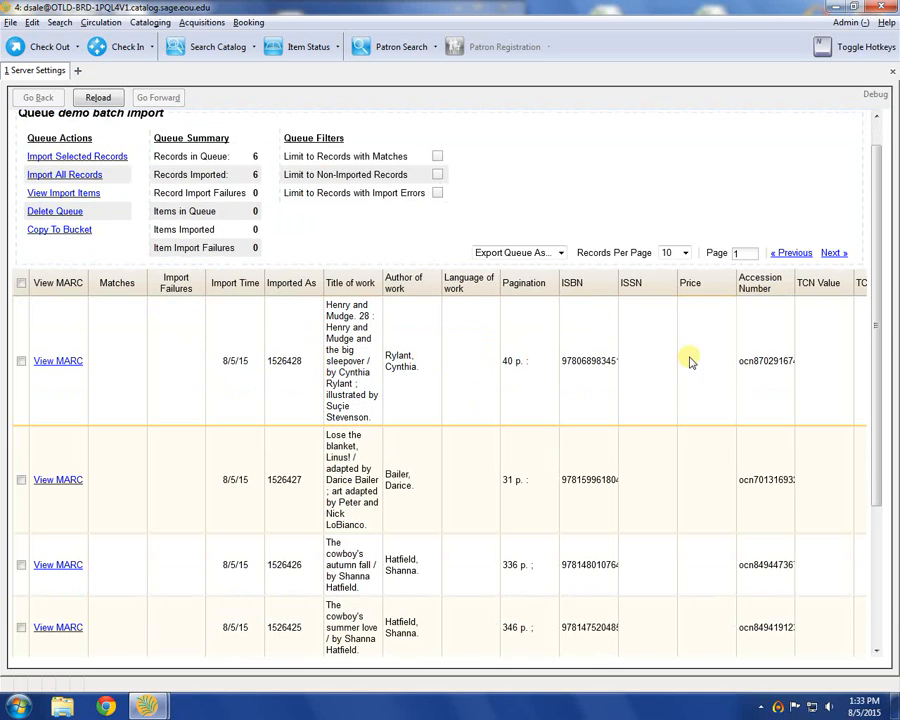
pyautogui.scroll(-1, 279, 426)
pyautogui.scroll(-1, 363, 432)
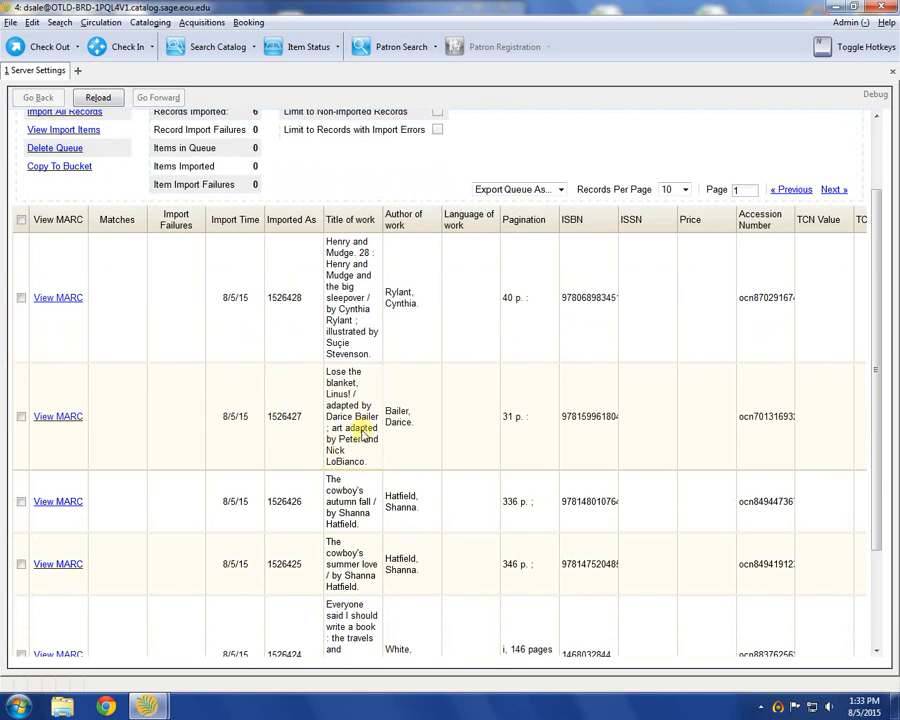
pyautogui.scroll(-4, 402, 414)
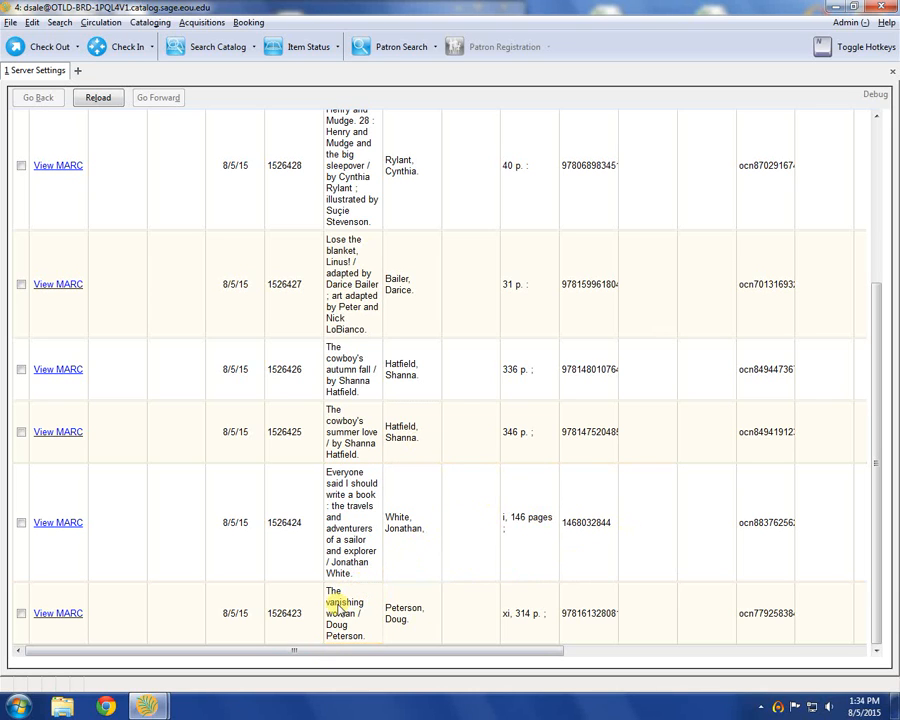
pyautogui.scroll(1, 345, 603)
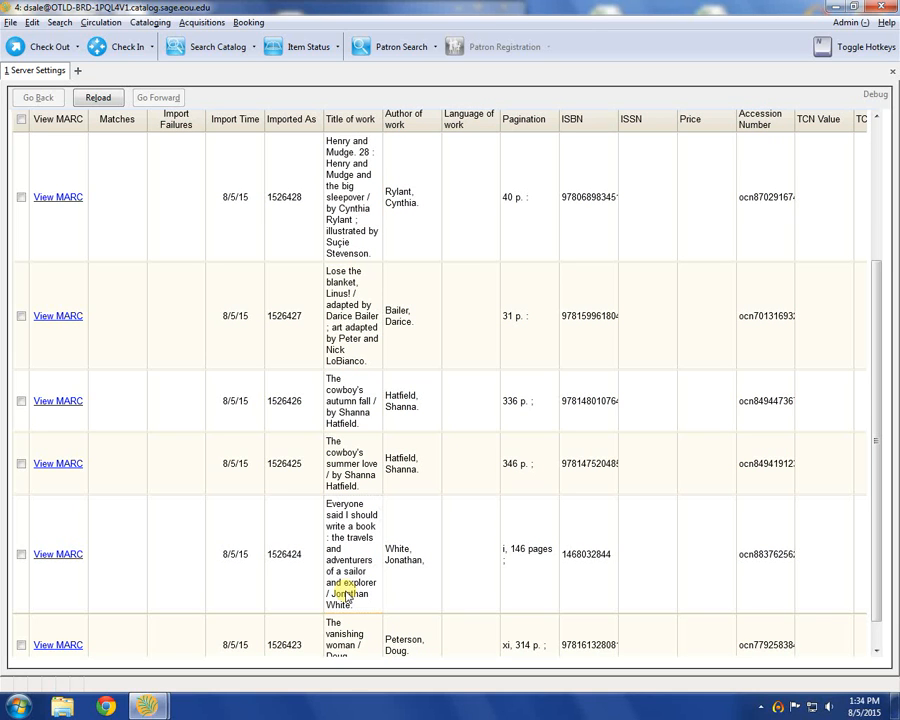
# Step: Look over the remaining imported records and the queue summary of the demo batch import queue
pyautogui.scroll(5, 340, 465)
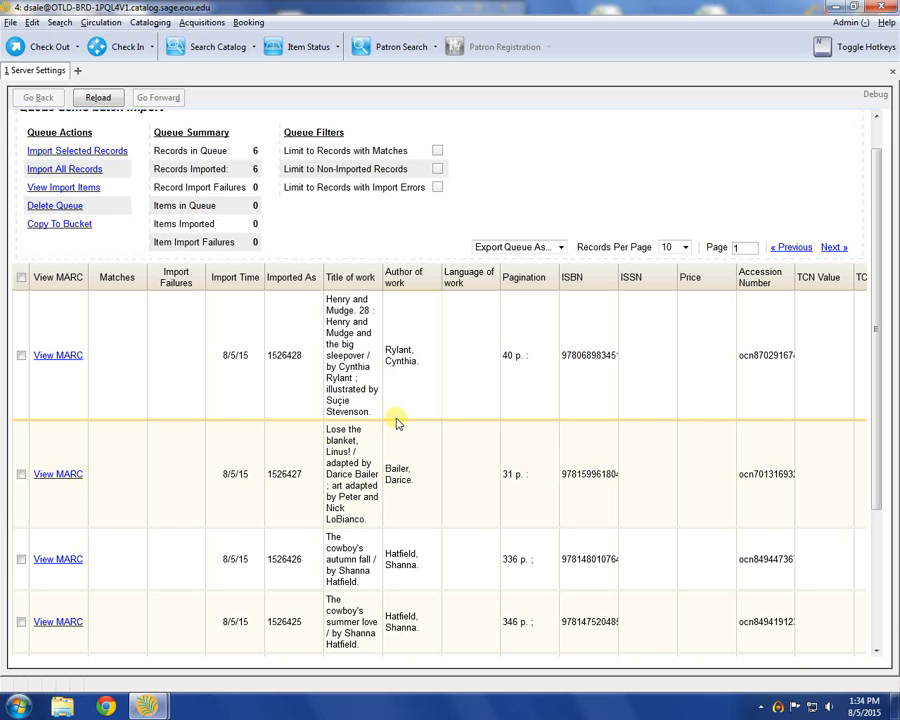
pyautogui.scroll(-5, 464, 484)
pyautogui.scroll(1, 468, 520)
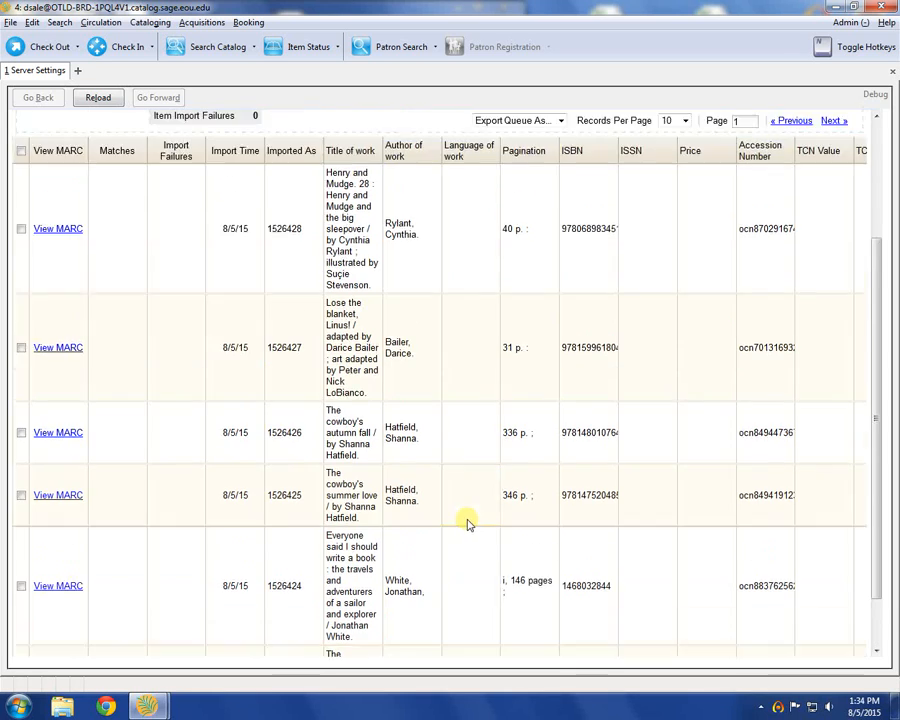
pyautogui.scroll(3, 468, 520)
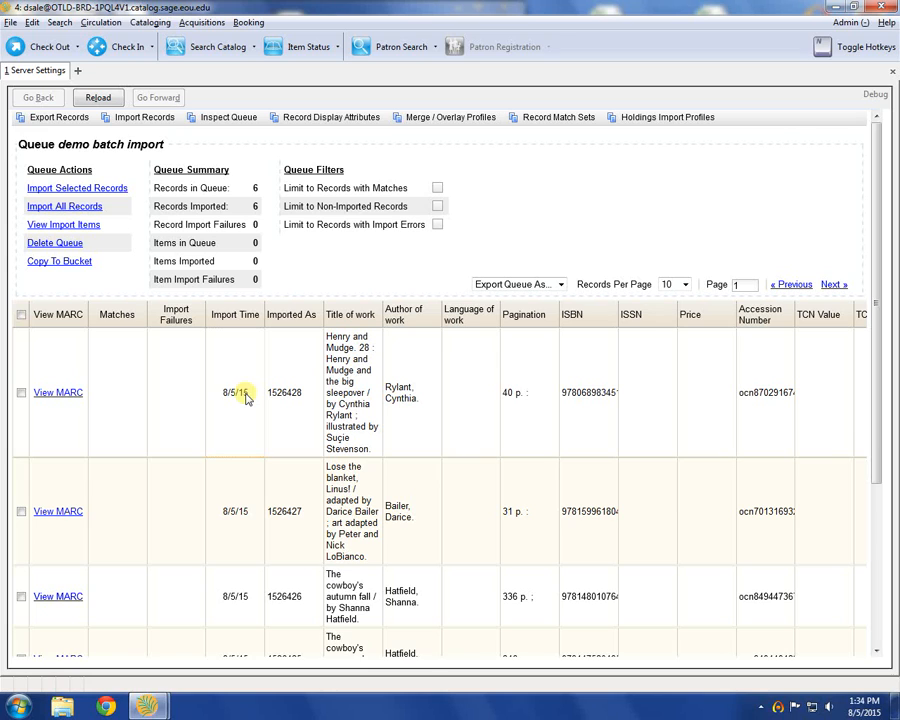
pyautogui.click(21, 393)
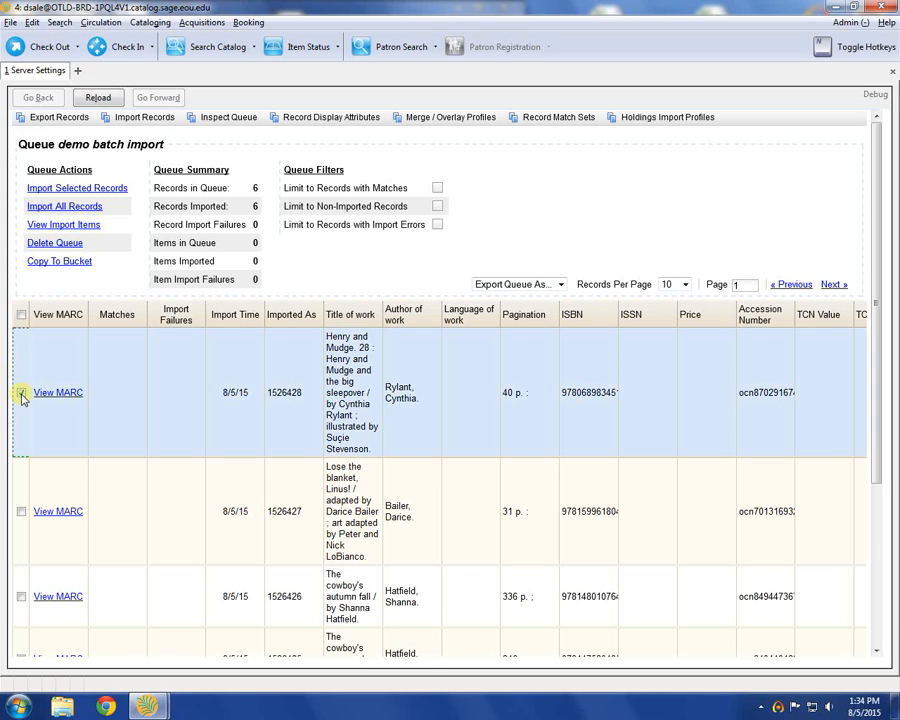
pyautogui.click(21, 511)
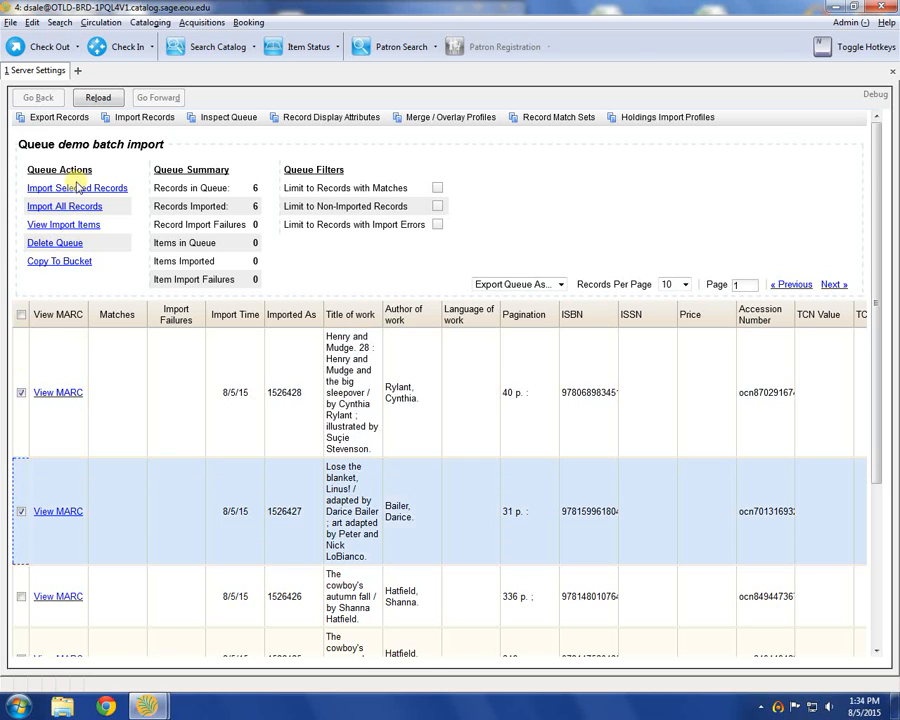
pyautogui.click(20, 511)
pyautogui.click(21, 388)
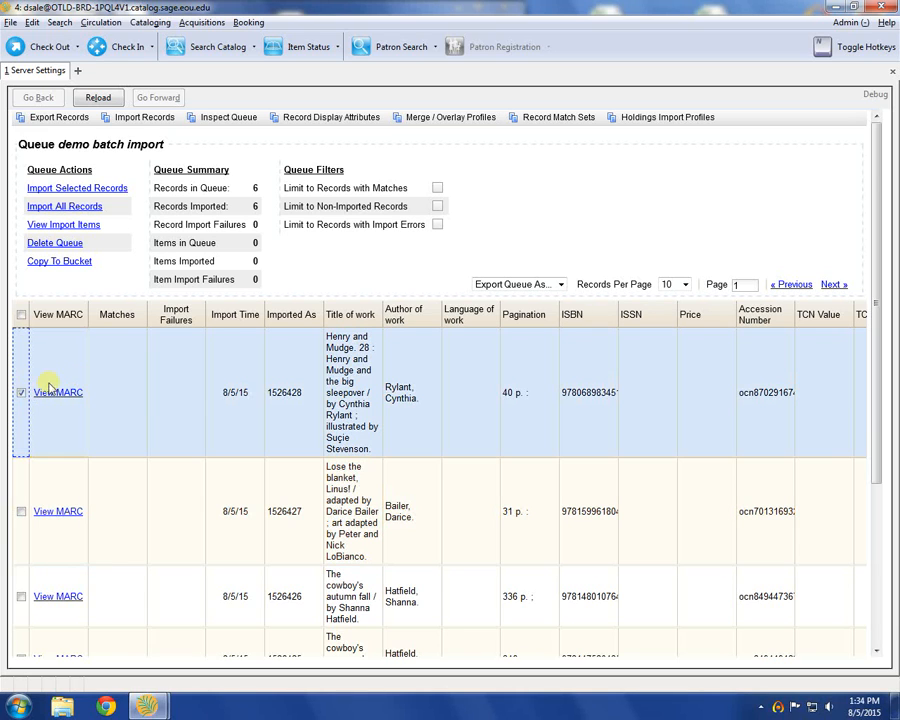
pyautogui.click(21, 392)
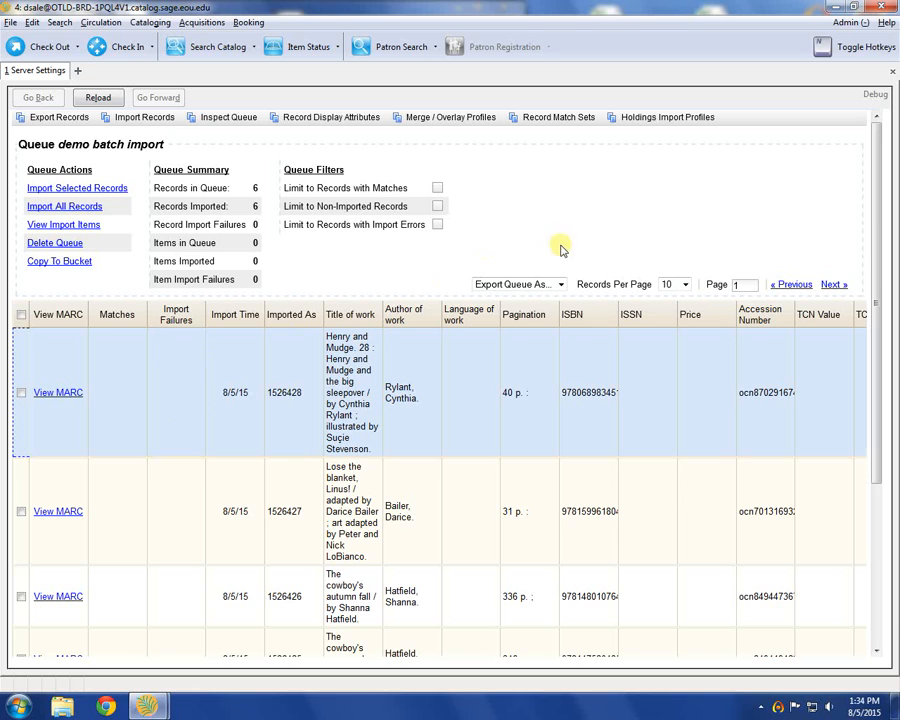
# Step: Import all records in the queue using the OCLC merge profile with Import Non-Matching Records enabled
pyautogui.click(64, 206)
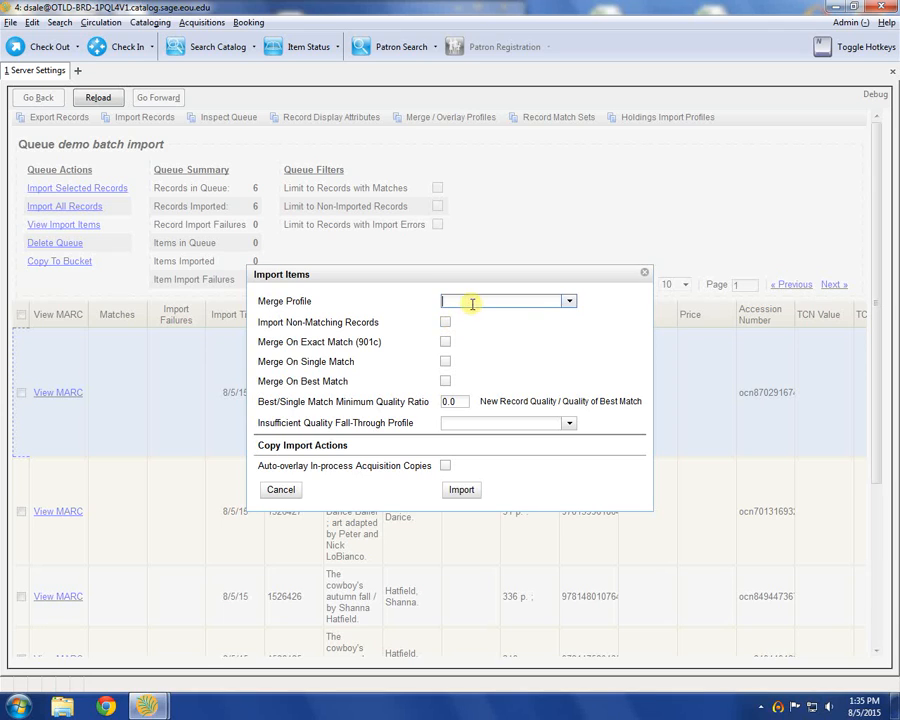
pyautogui.click(567, 302)
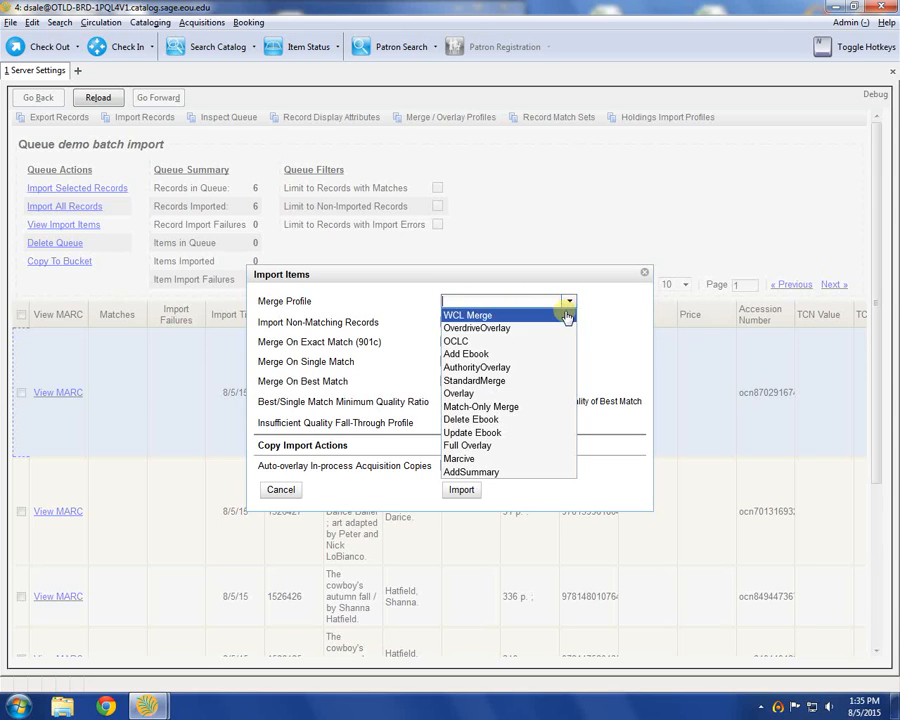
pyautogui.click(548, 343)
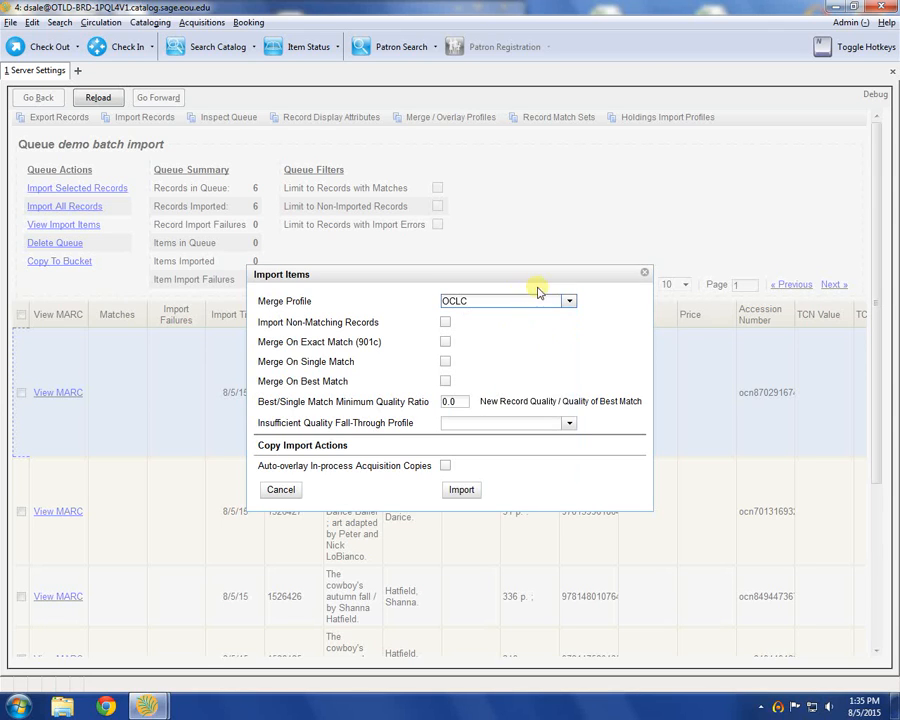
pyautogui.click(569, 302)
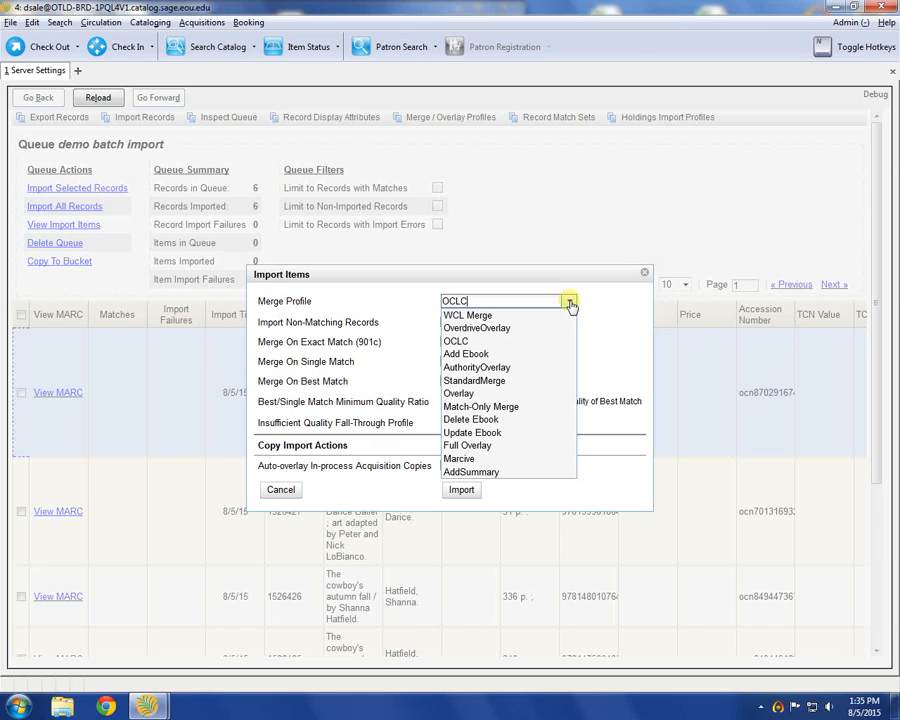
pyautogui.click(570, 303)
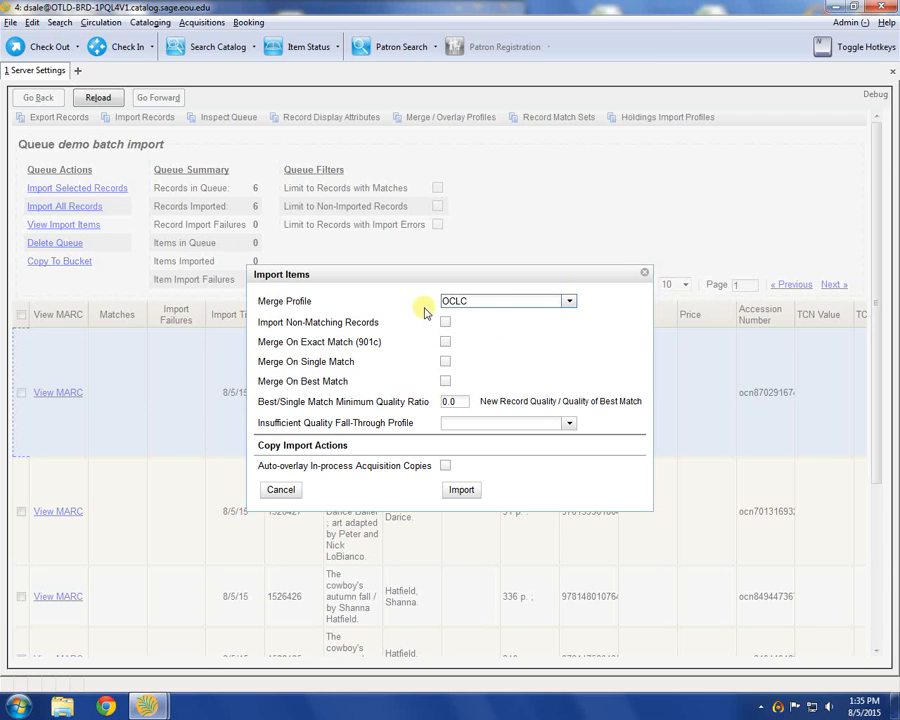
pyautogui.moveTo(258, 300); pyautogui.dragTo(322, 301)
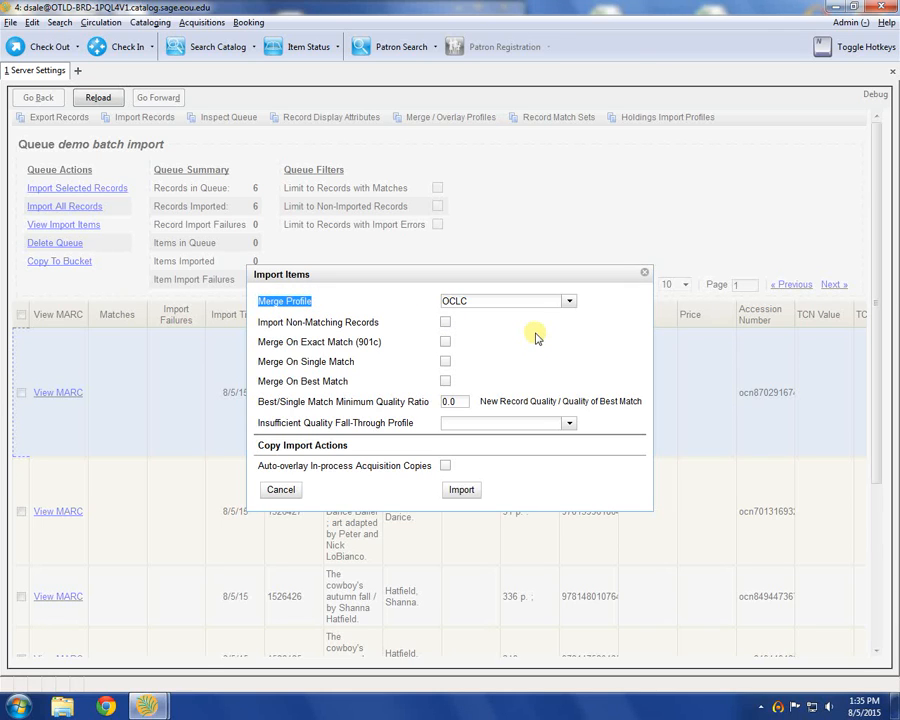
pyautogui.click(445, 322)
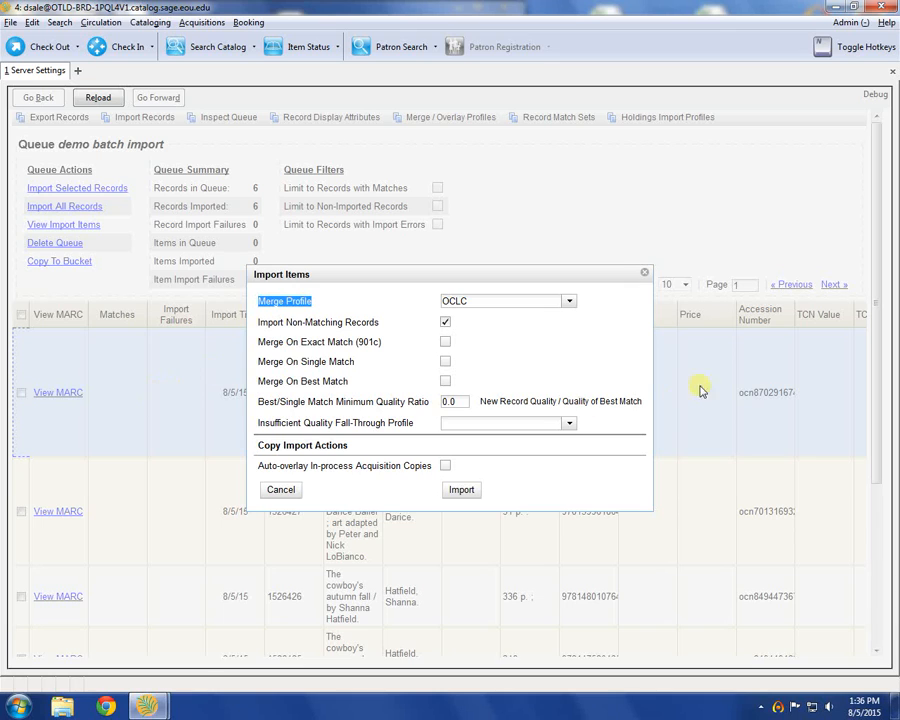
pyautogui.click(462, 493)
pyautogui.click(461, 492)
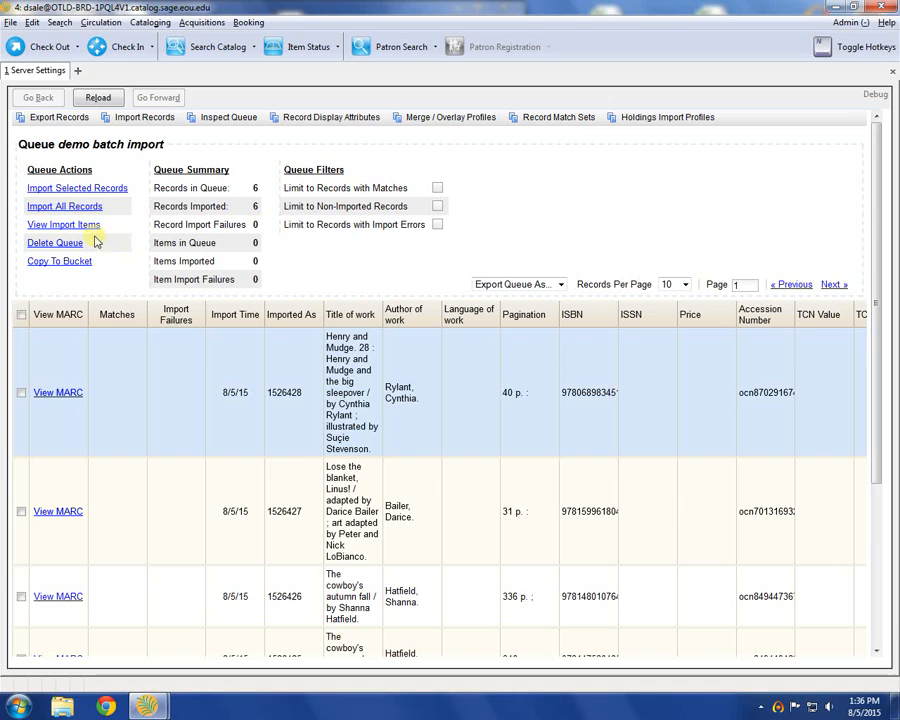
# Step: Delete the demo batch import queue and confirm the deletion
pyautogui.click(56, 243)
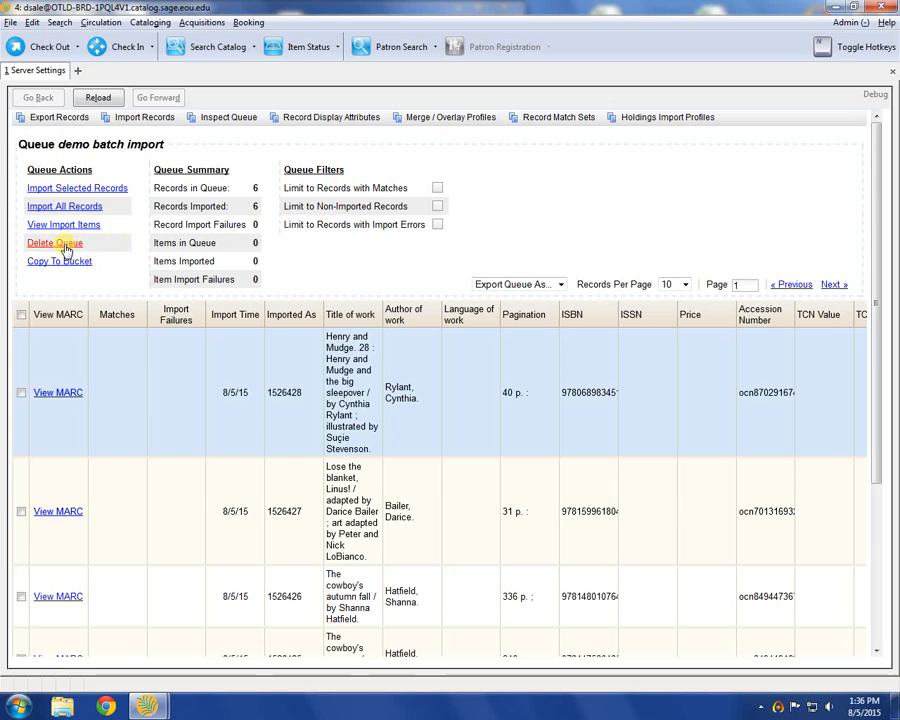
pyautogui.click(410, 369)
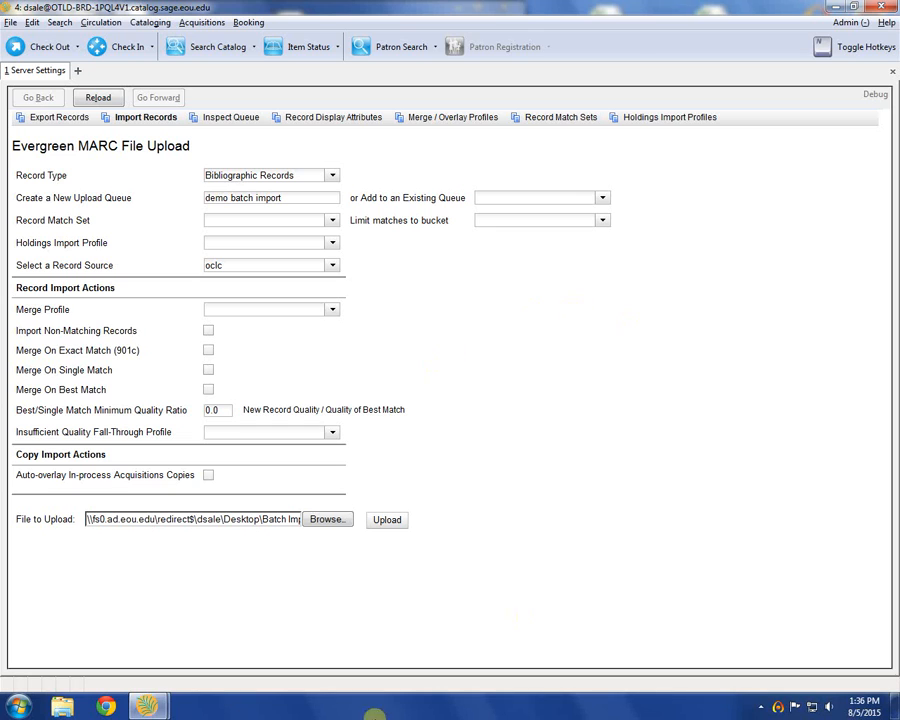
pyautogui.click(77, 70)
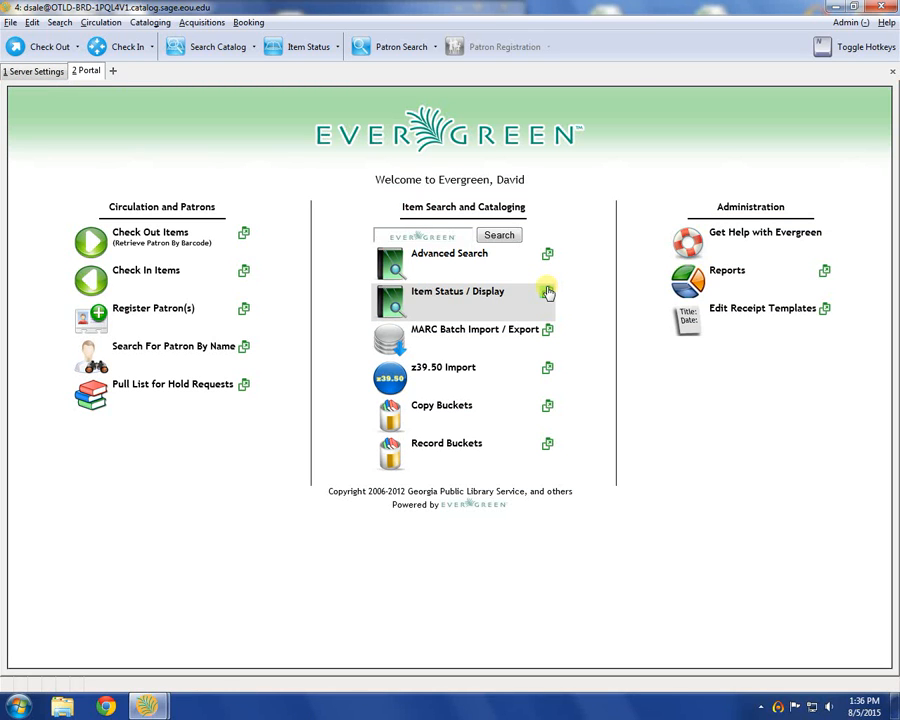
pyautogui.click(460, 270)
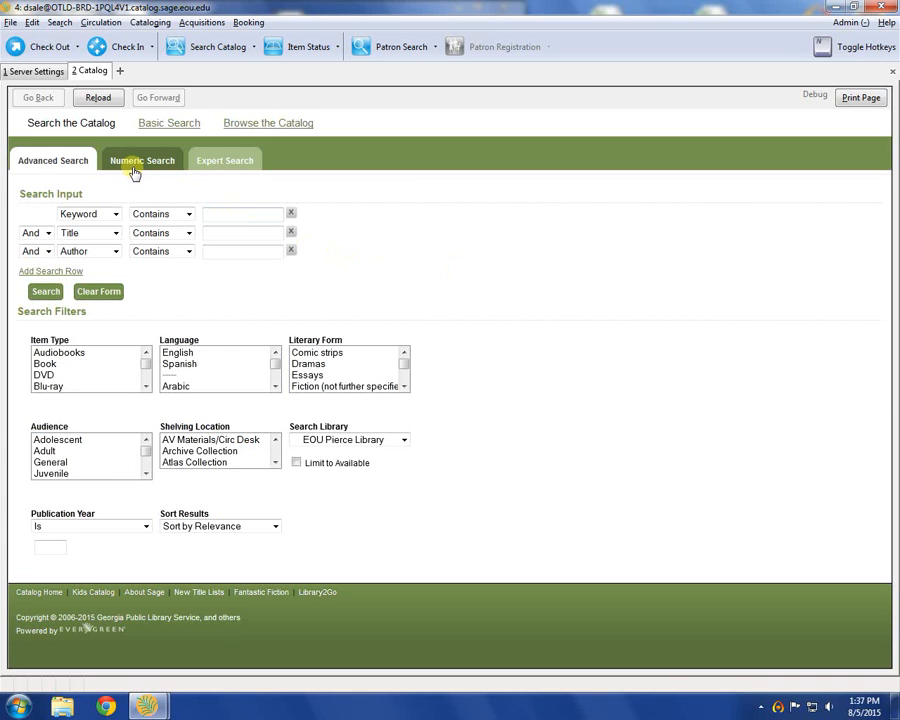
pyautogui.click(134, 170)
pyautogui.click(145, 222)
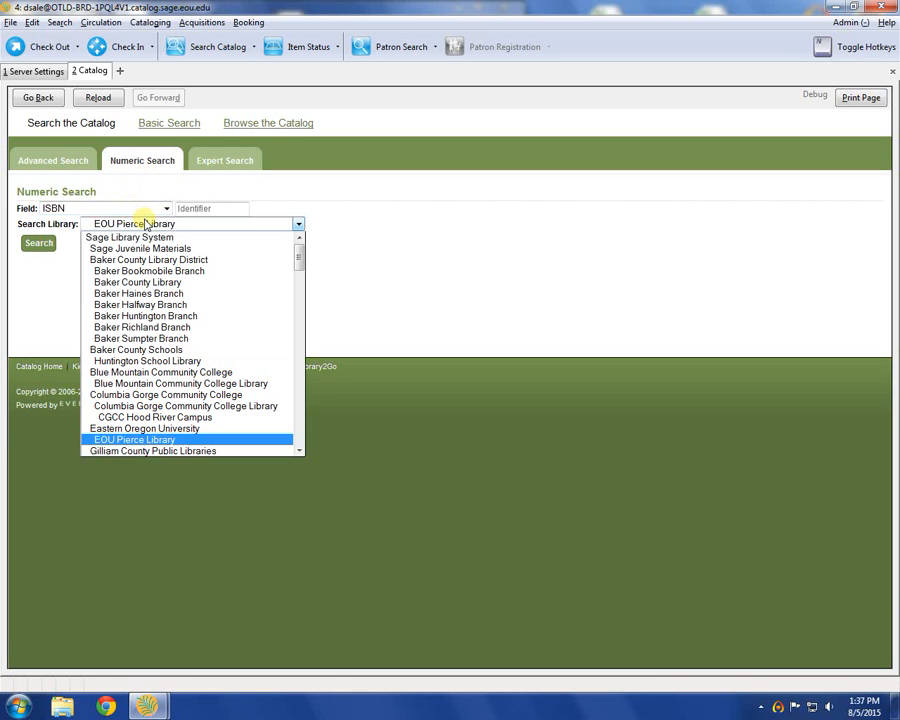
pyautogui.click(139, 234)
pyautogui.click(179, 208)
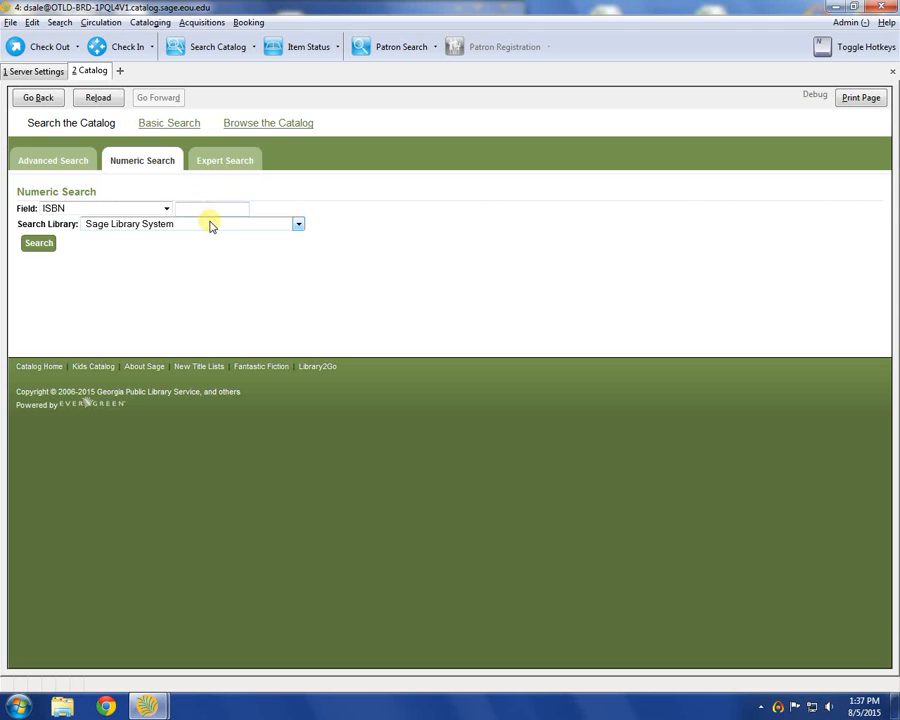
pyautogui.hotkey('ctrl', 'v')
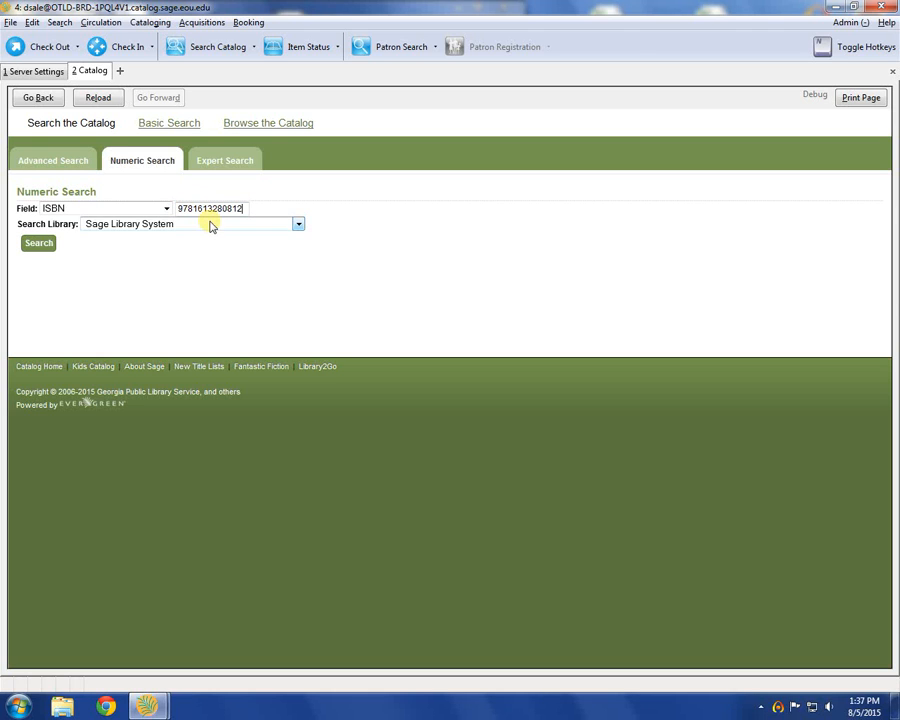
pyautogui.click(38, 247)
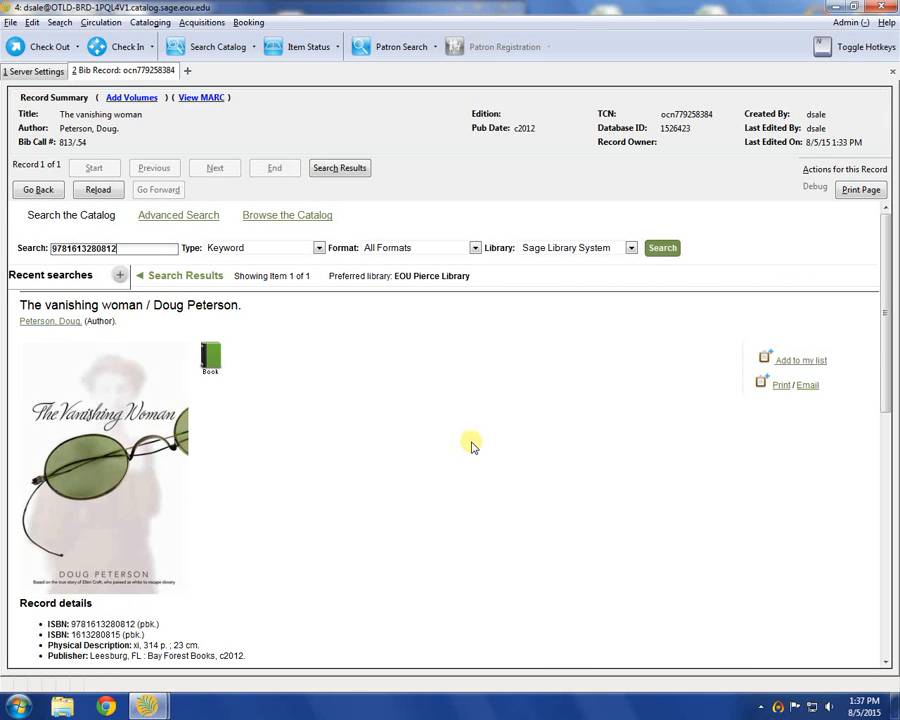
# Step: Look through the record details of The vanishing woman and start adding volumes to this record
pyautogui.scroll(-3, 490, 441)
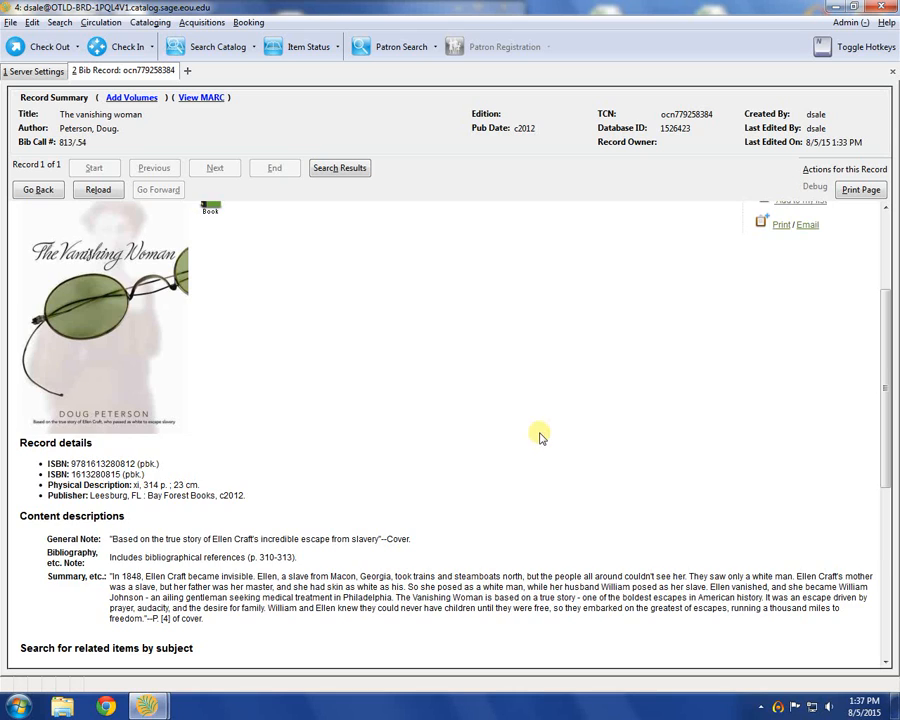
pyautogui.scroll(-4, 538, 434)
pyautogui.scroll(6, 620, 410)
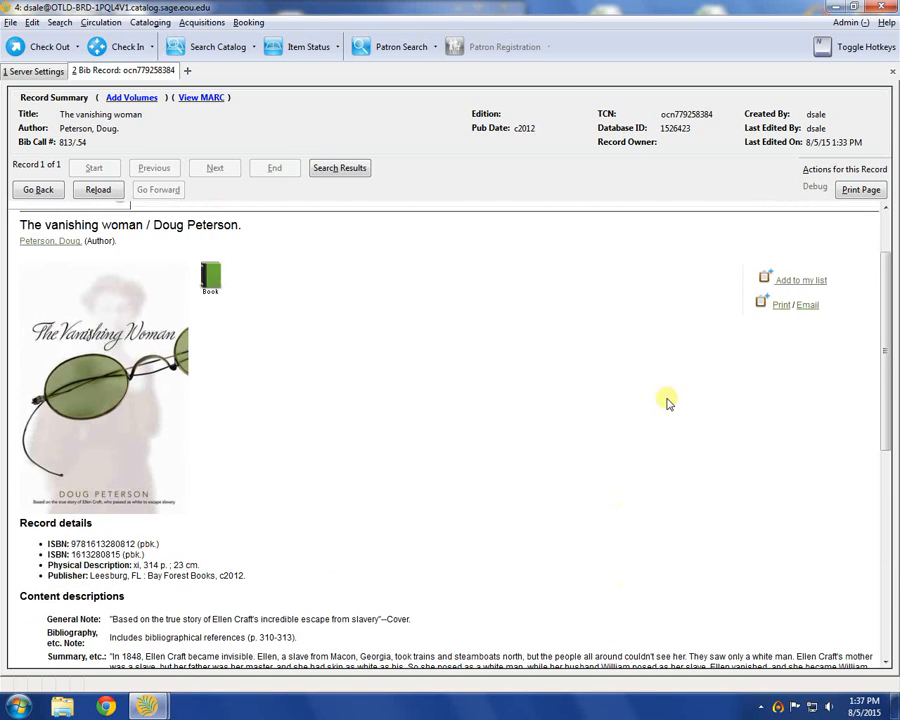
pyautogui.click(855, 170)
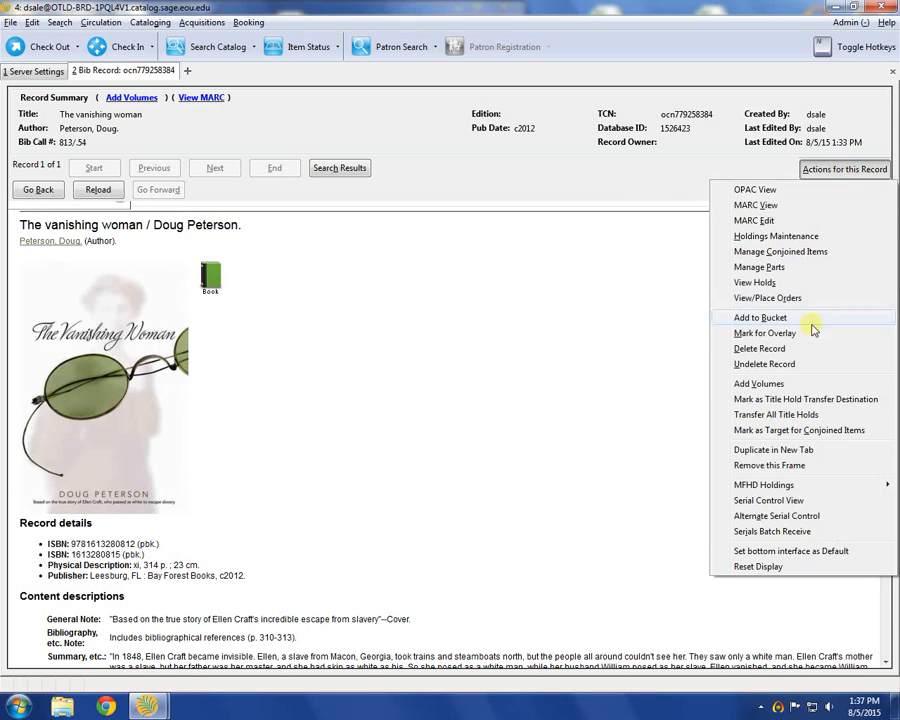
pyautogui.click(790, 383)
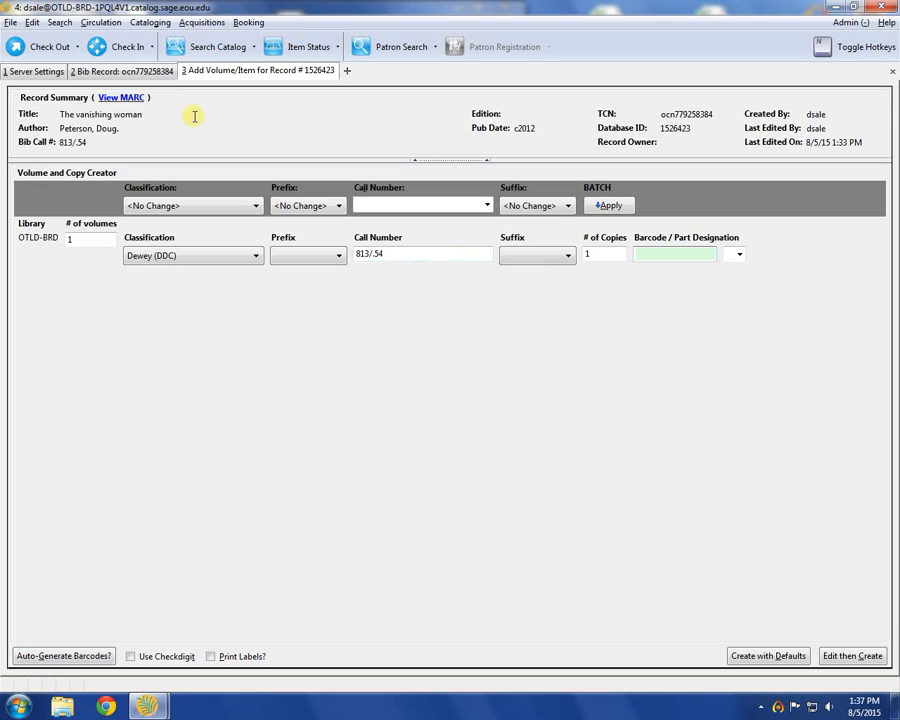
pyautogui.click(136, 74)
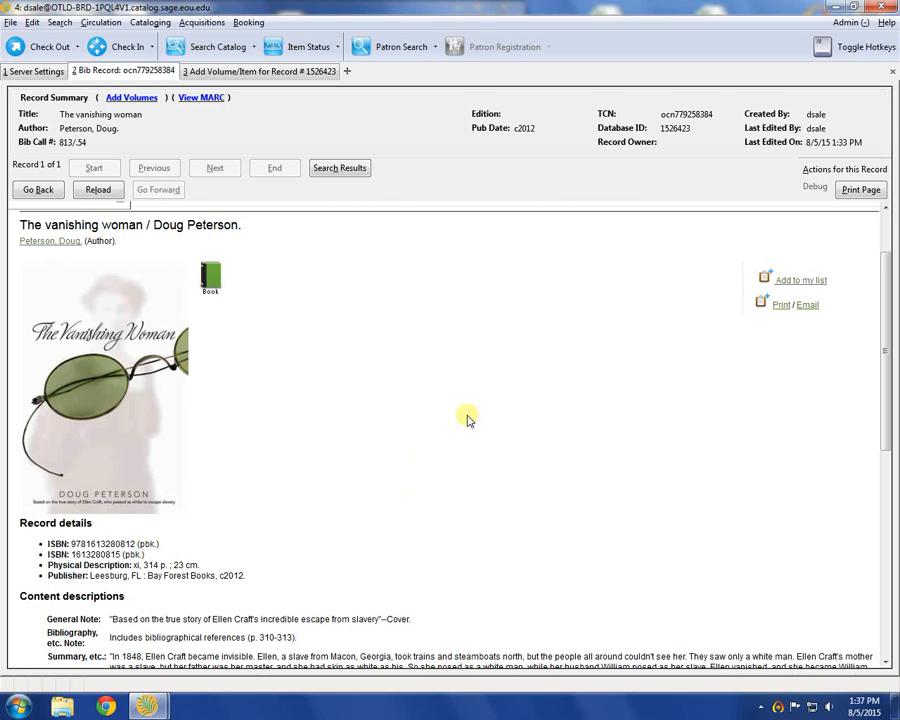
pyautogui.scroll(-3, 567, 443)
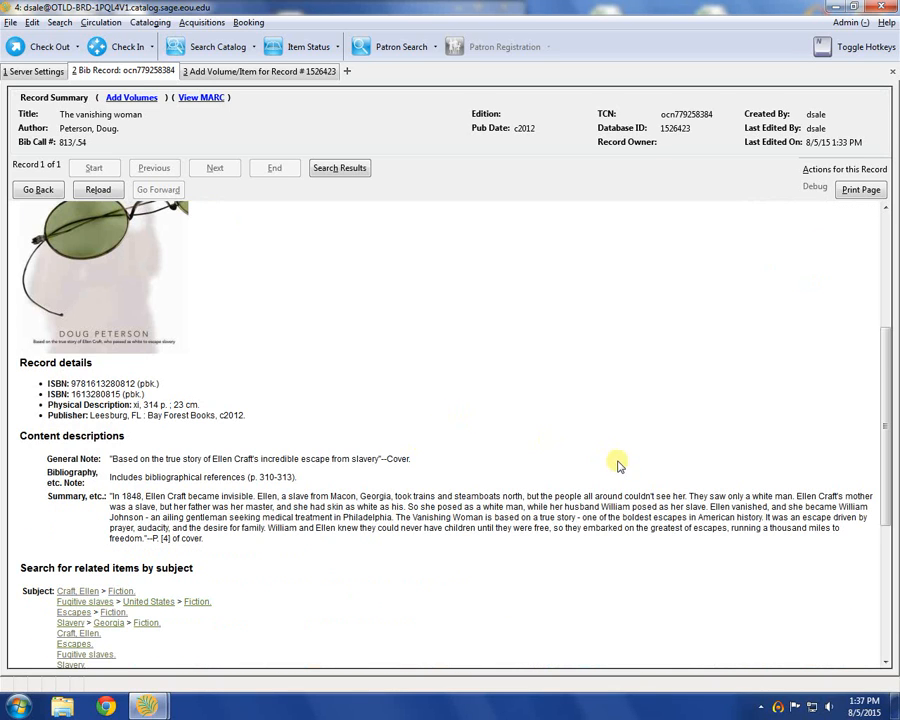
pyautogui.click(228, 70)
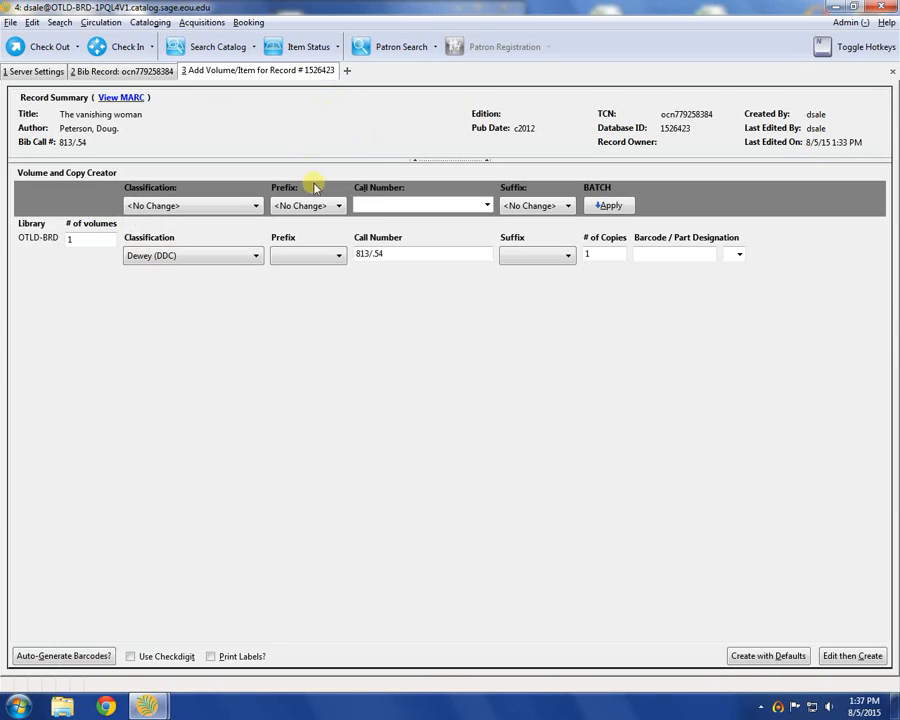
pyautogui.tripleClick(368, 253)
pyautogui.write('FIC ')
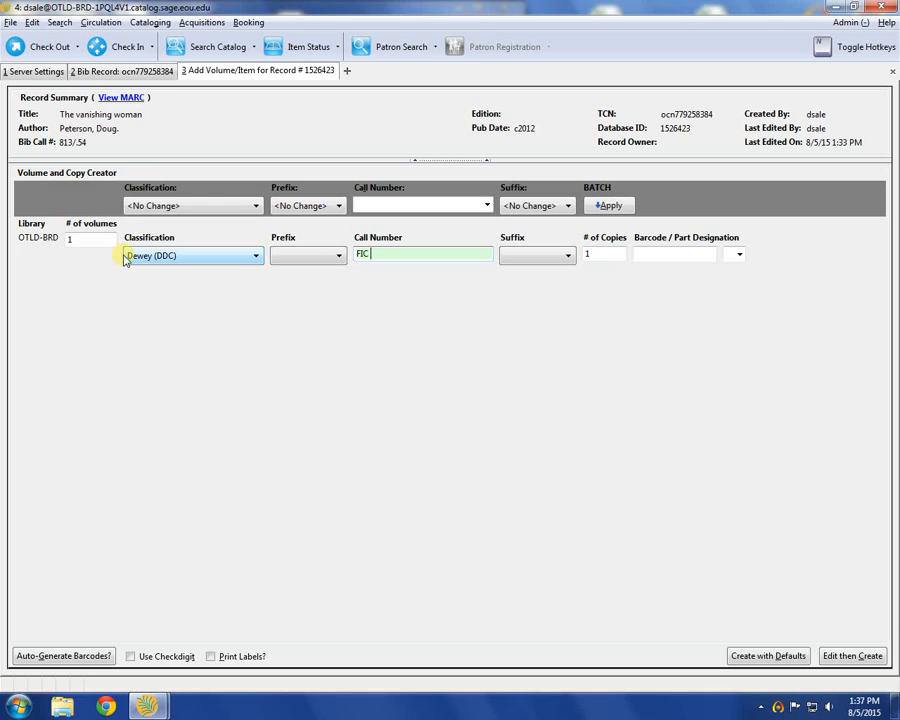
pyautogui.write('PET')
pyautogui.click(661, 250)
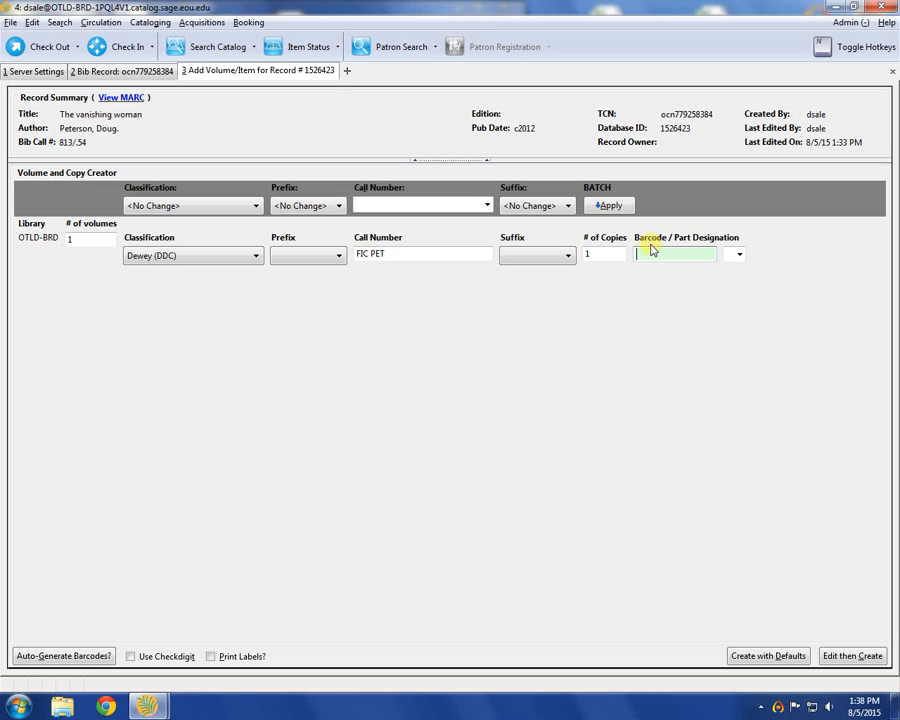
pyautogui.write('37813000211997')
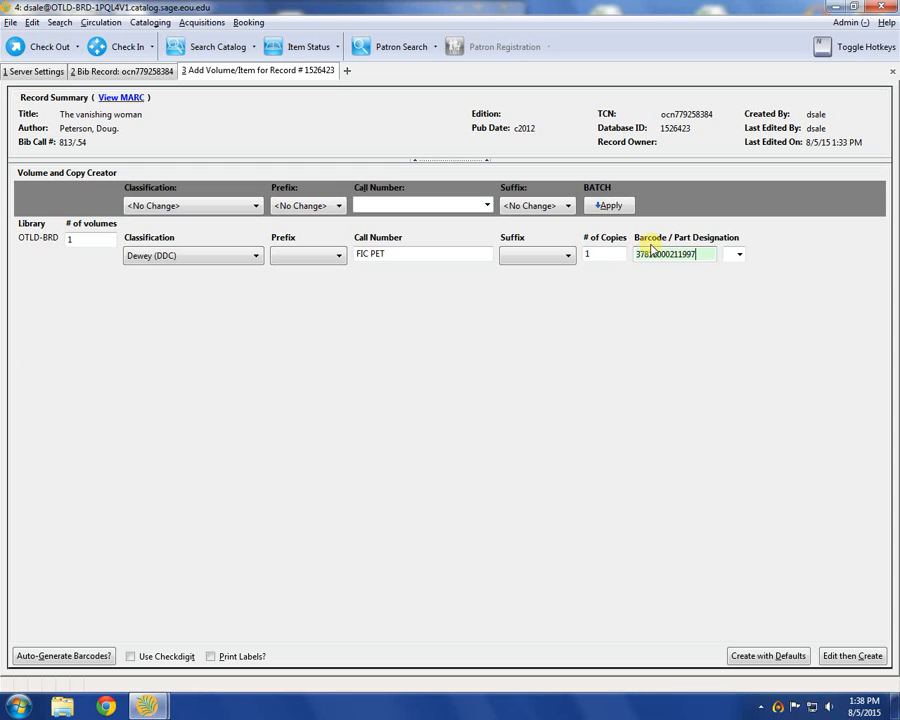
# Step: Edit the new copy's attributes before creating it, and apply the OTLD Book template to it
pyautogui.click(845, 657)
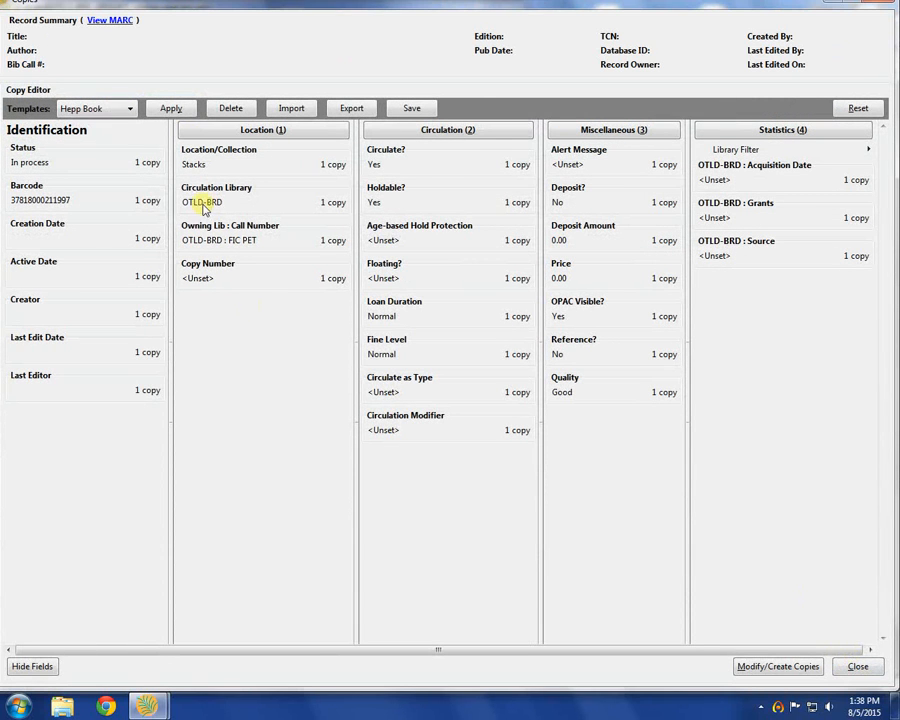
pyautogui.click(128, 108)
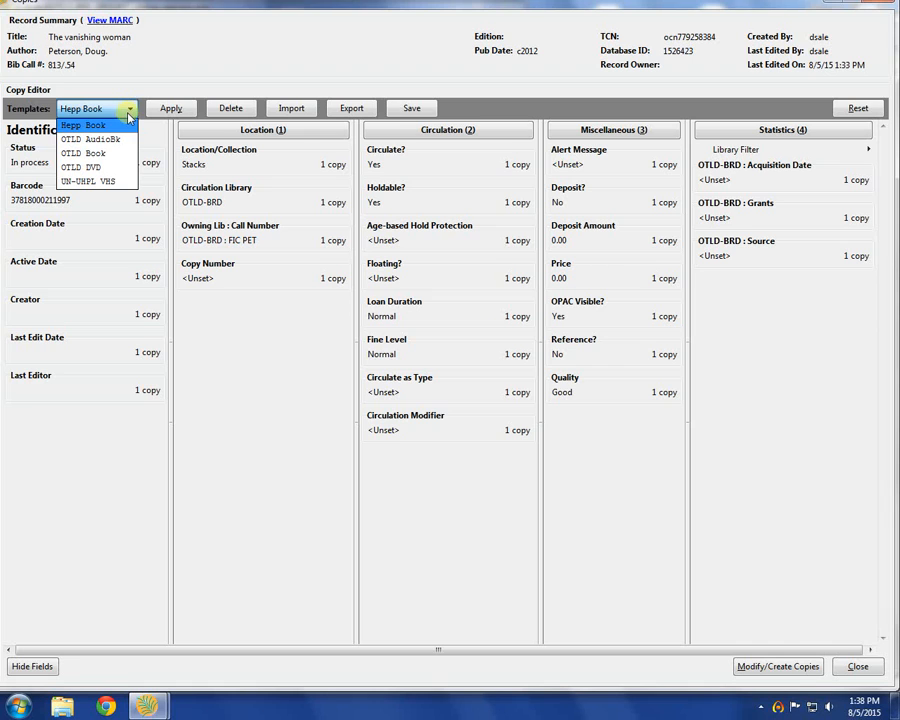
pyautogui.click(108, 150)
pyautogui.click(171, 108)
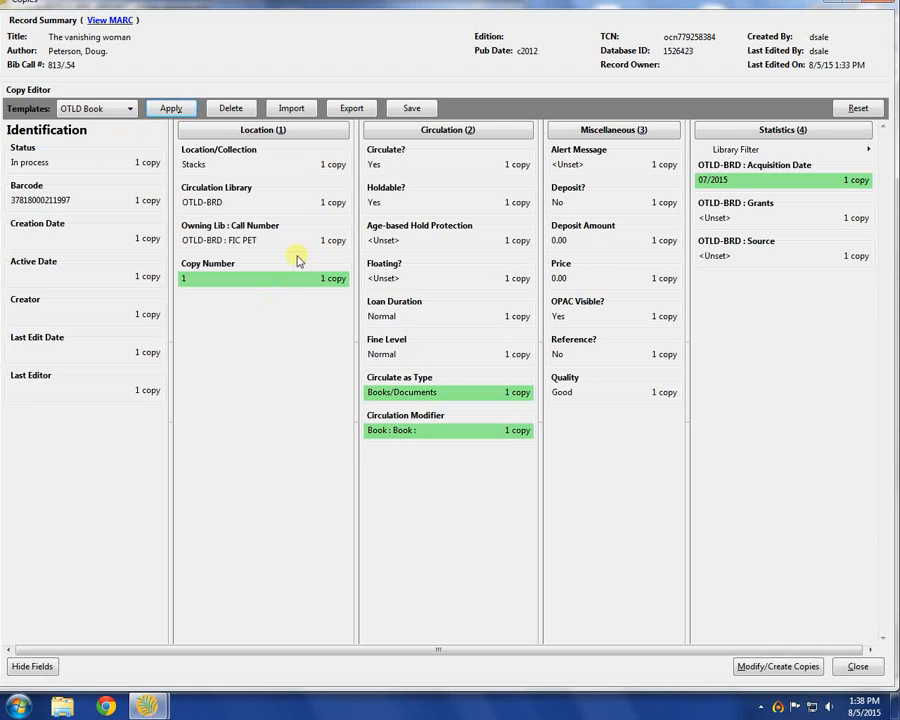
# Step: Set the copy's shelving location to OTLD-BRD : Adult Fiction and apply it
pyautogui.click(304, 164)
pyautogui.click(303, 173)
pyautogui.click(291, 174)
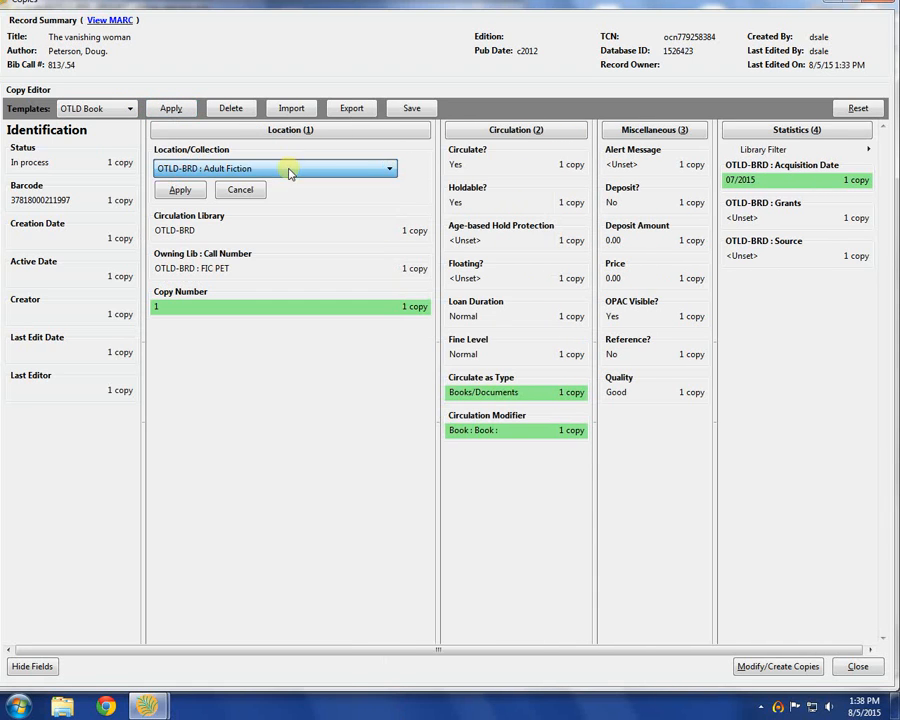
pyautogui.click(180, 191)
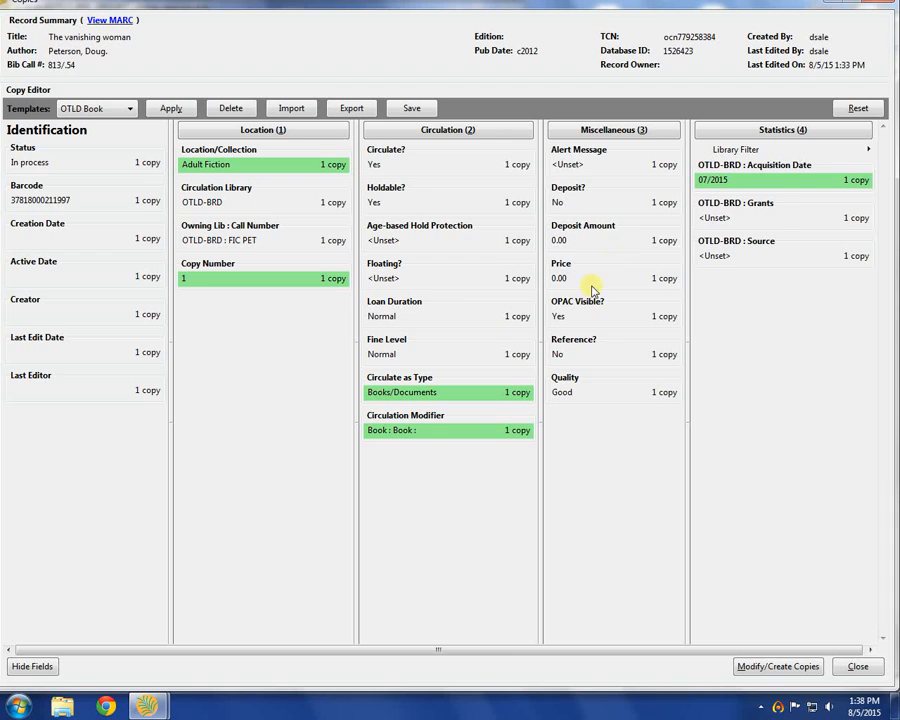
# Step: Set the copy's price to 15.00 and create the copy on the record
pyautogui.click(591, 283)
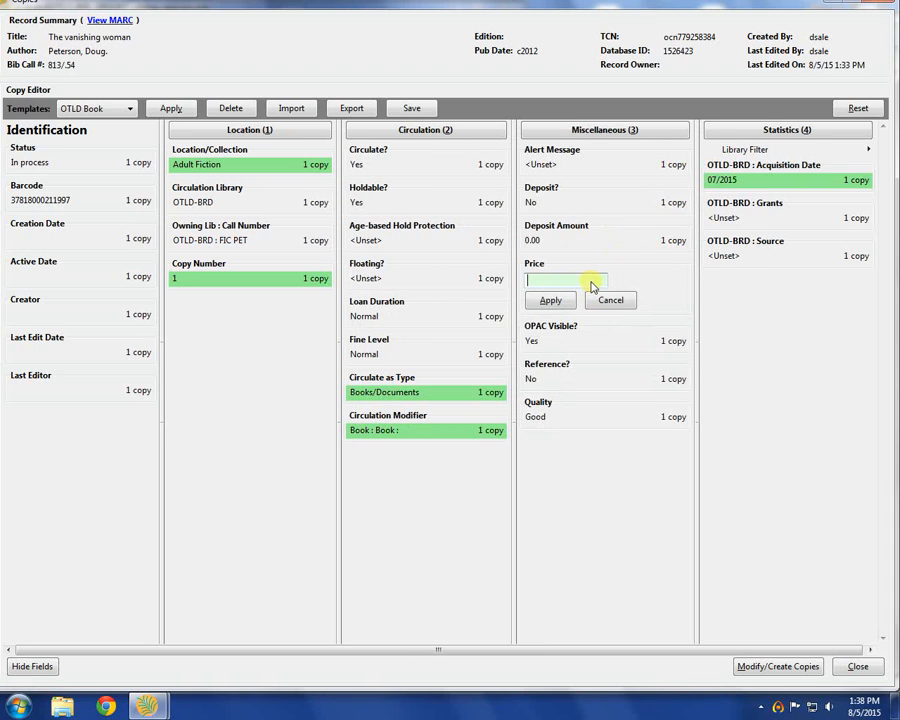
pyautogui.write('15.00')
pyautogui.click(551, 302)
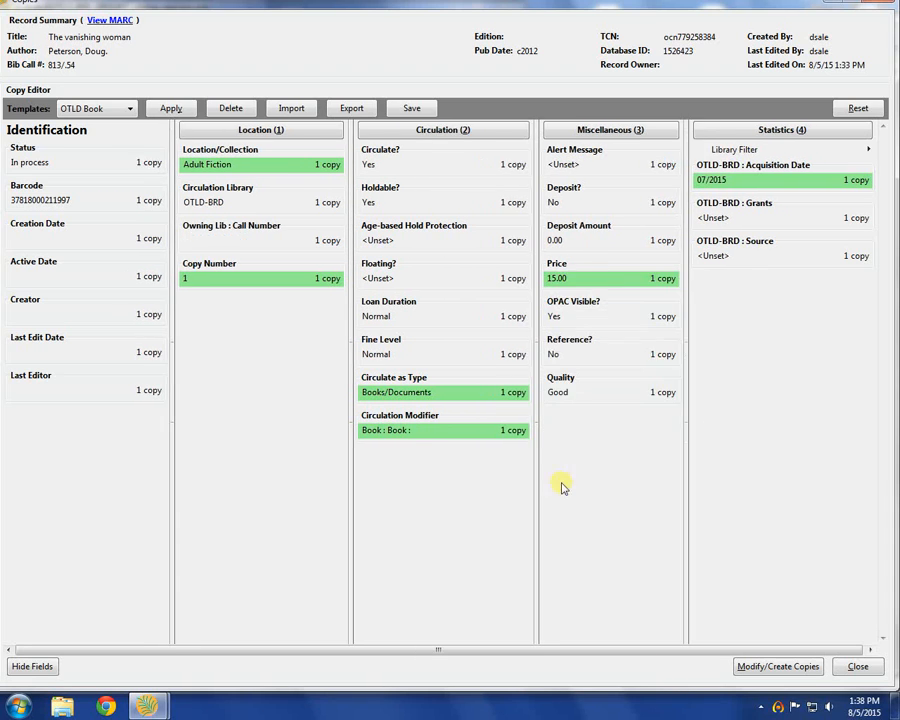
pyautogui.click(776, 666)
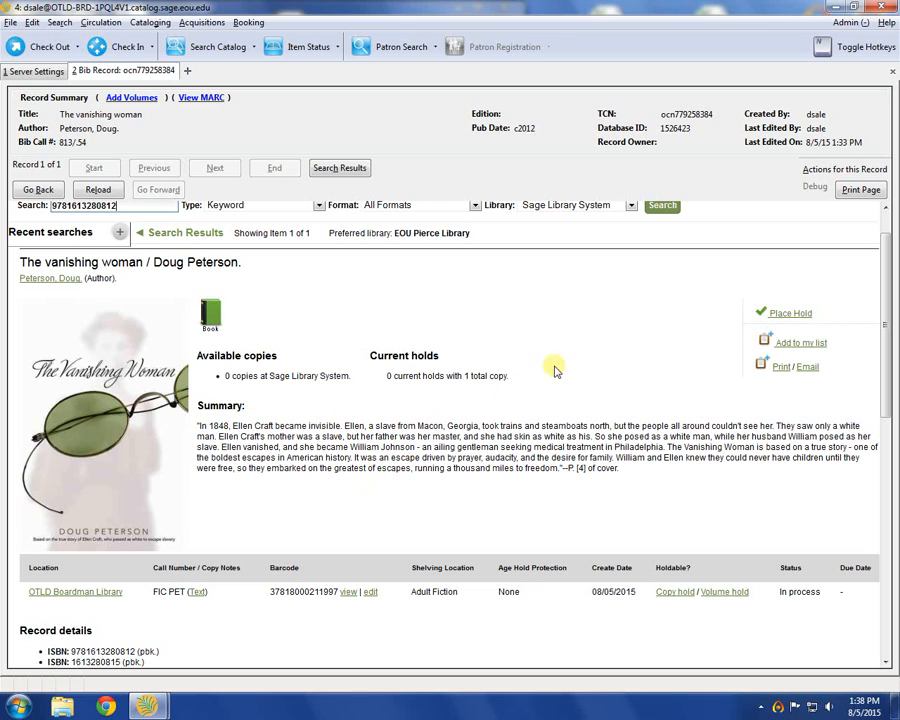
pyautogui.click(788, 709)
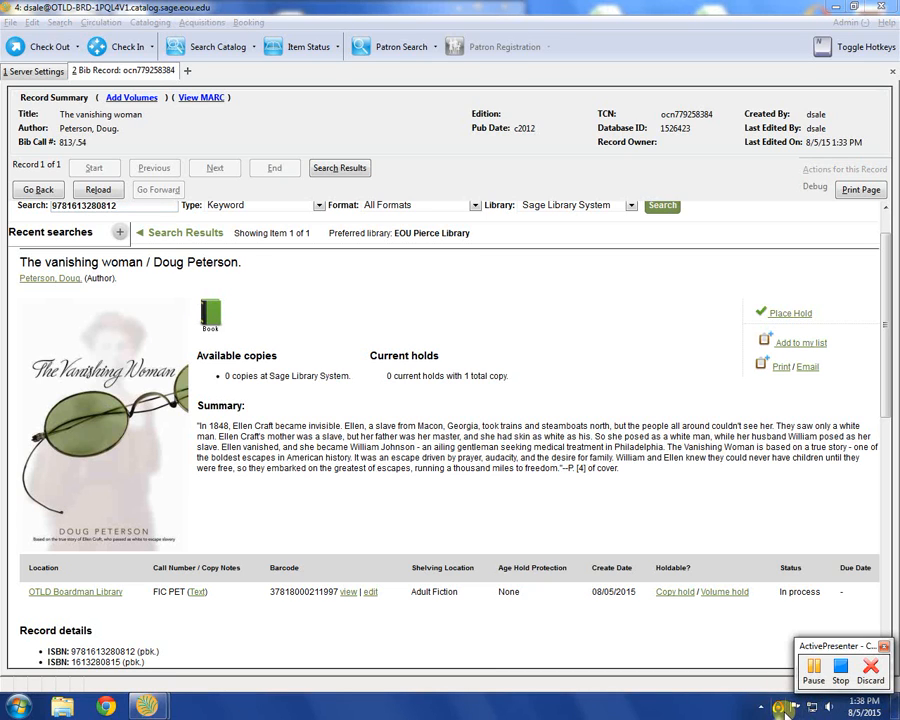